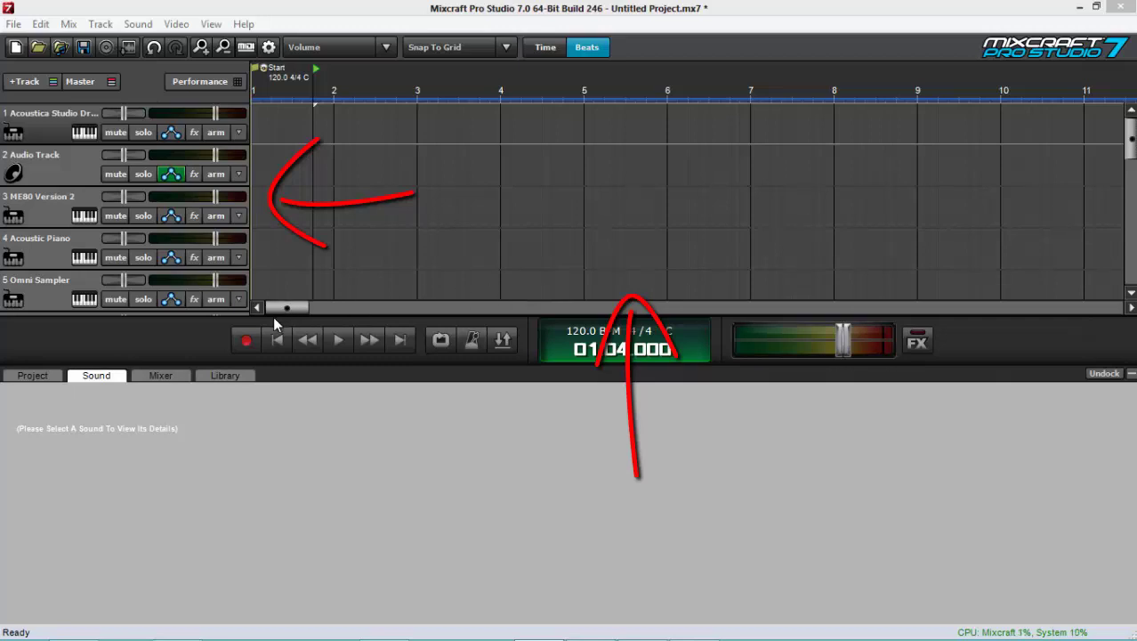
Step: Switch from the Mixer to the Project tab and select the project comments and notes
left_click(157, 375)
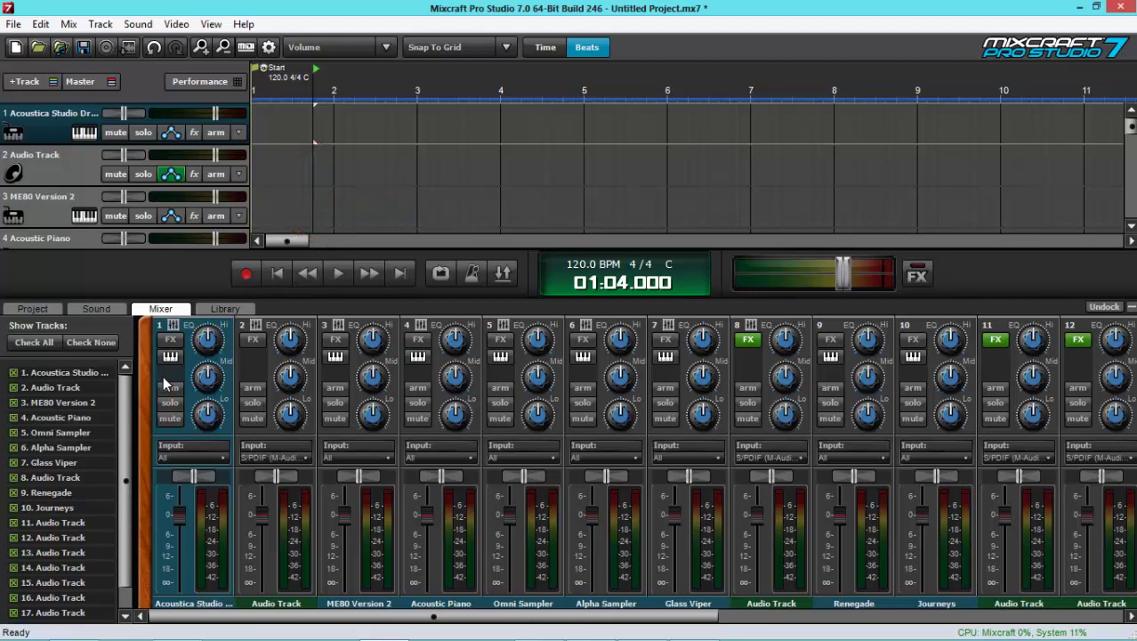
left_click(43, 309)
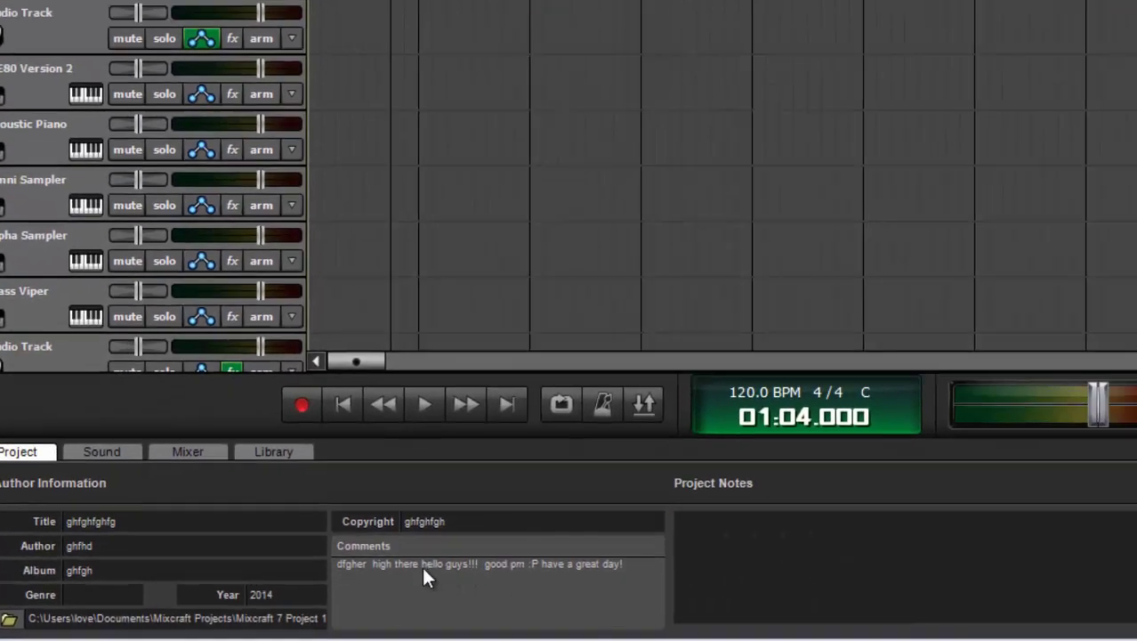
left_click(606, 572)
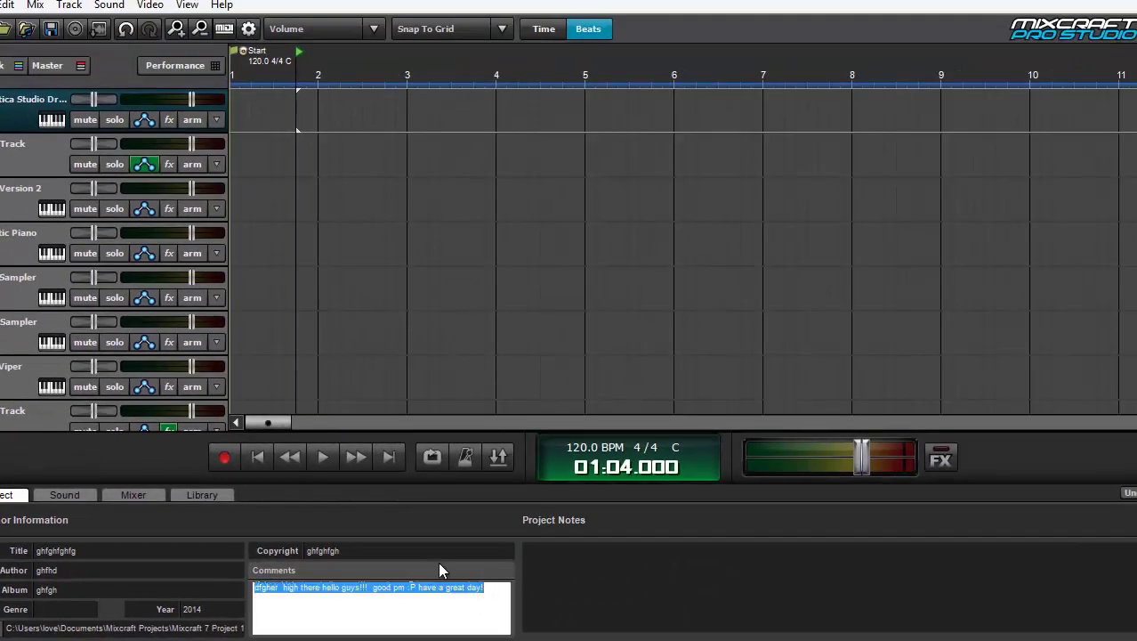
left_click(624, 581)
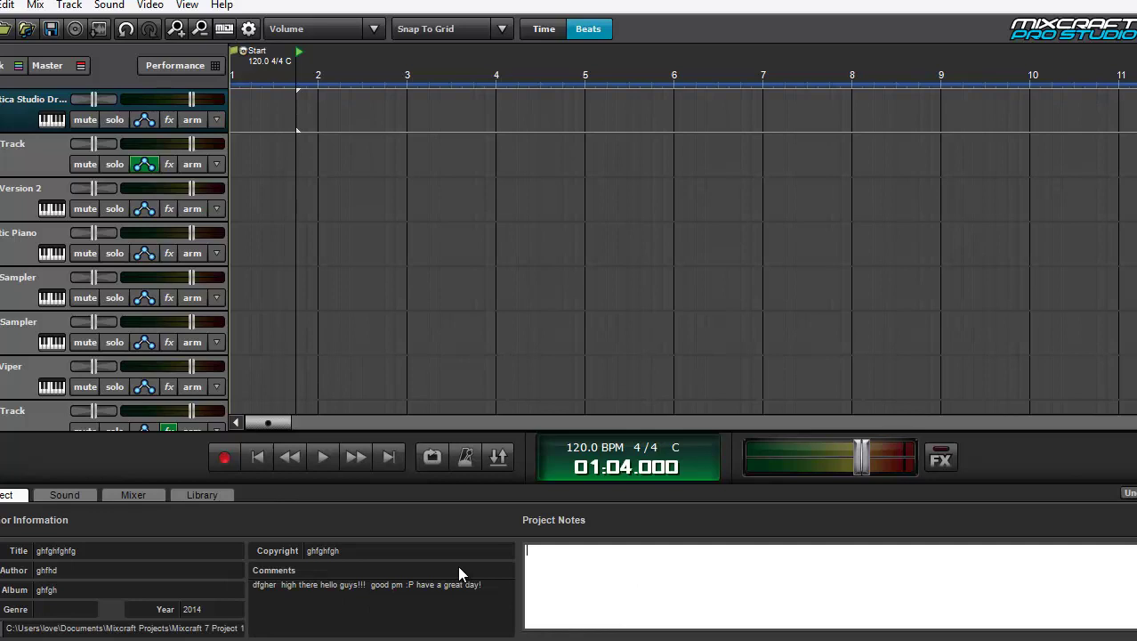
Step: Step through the Comments, Album, Author, Title, Year and Genre fields of the project info
left_click(459, 574)
left_click(156, 591)
left_click(150, 568)
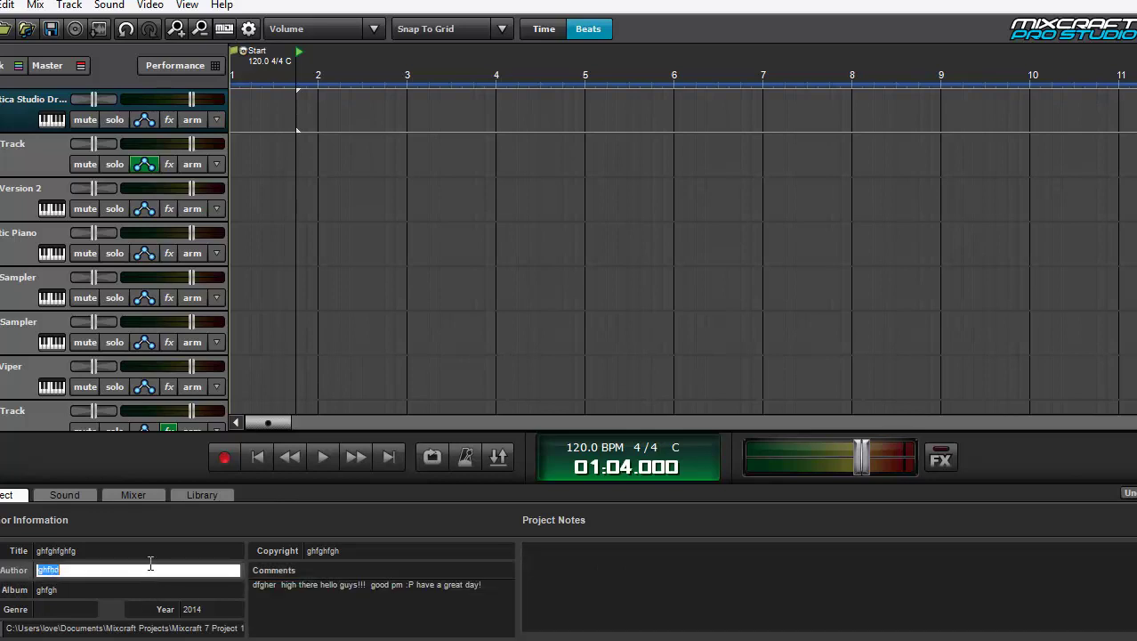
left_click(148, 556)
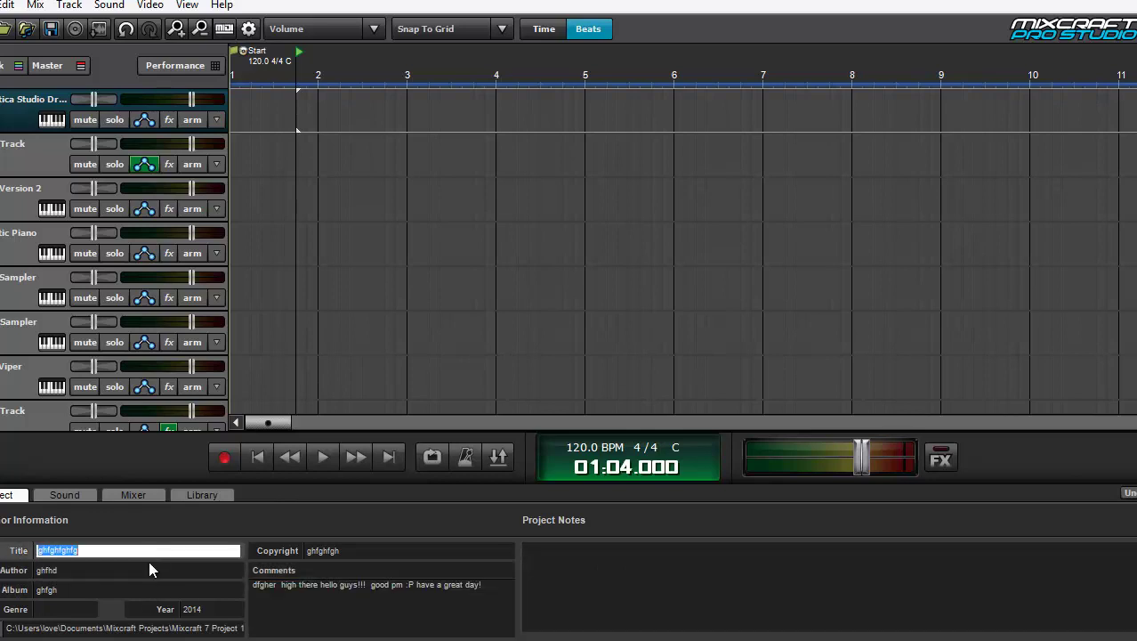
left_click(203, 610)
left_click(88, 609)
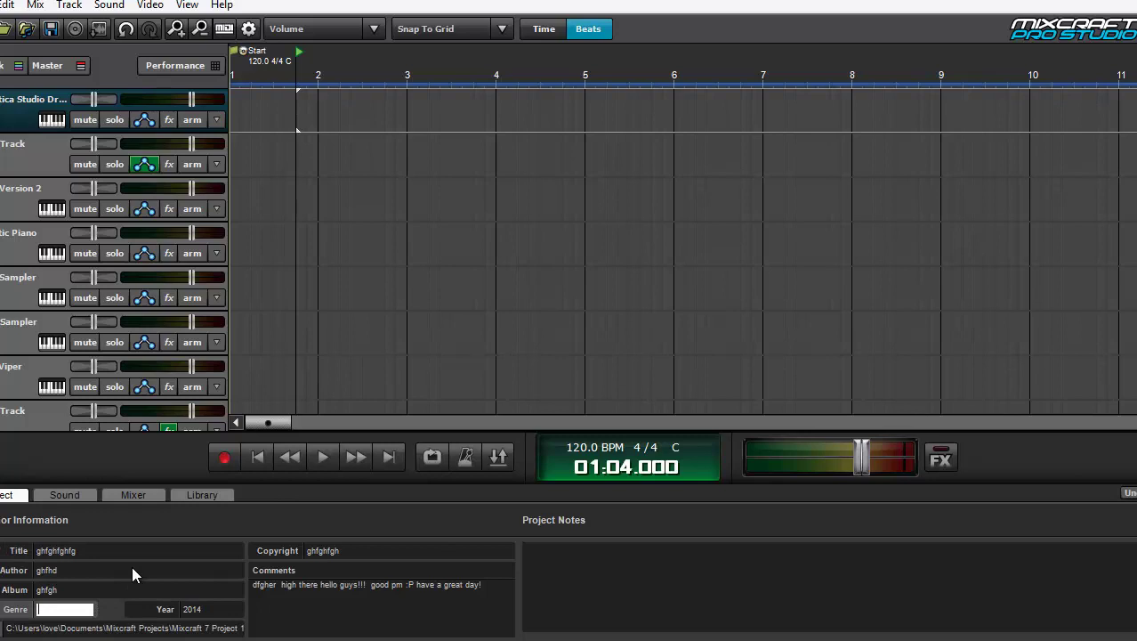
left_click(223, 36)
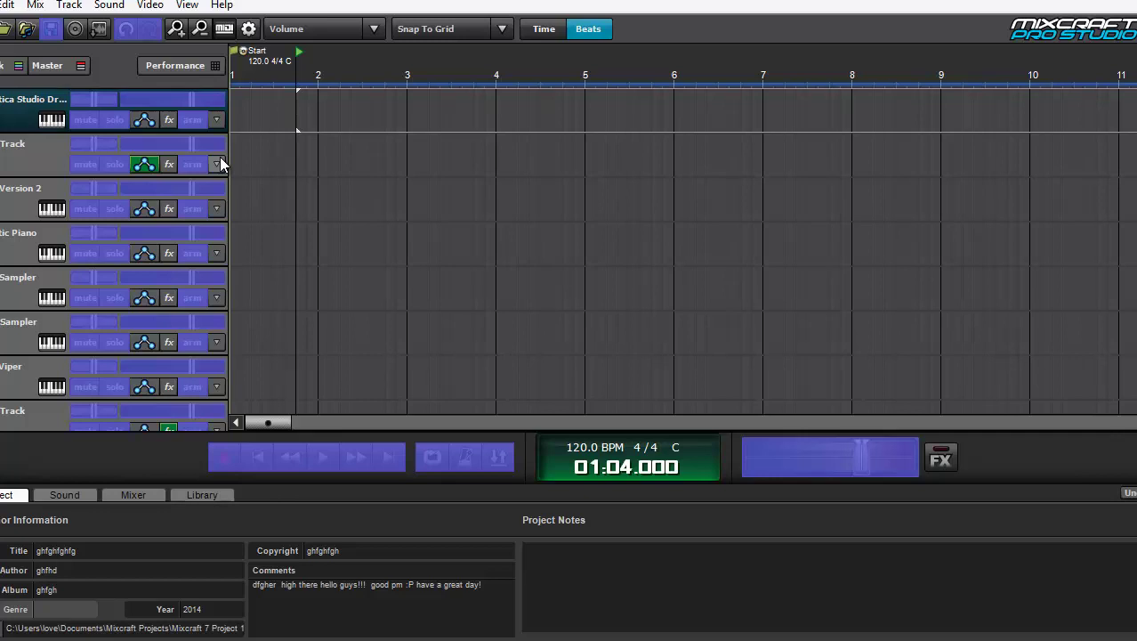
Step: Open the Manage Plug-Ins dialog from the File menu
key("alt+f")
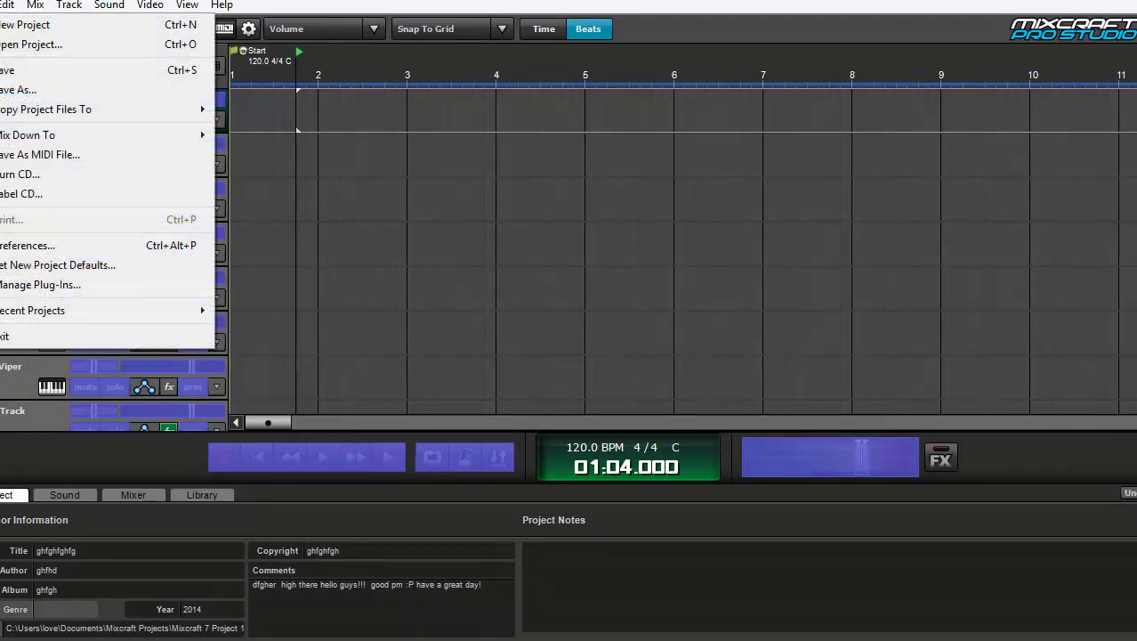
left_click(38, 287)
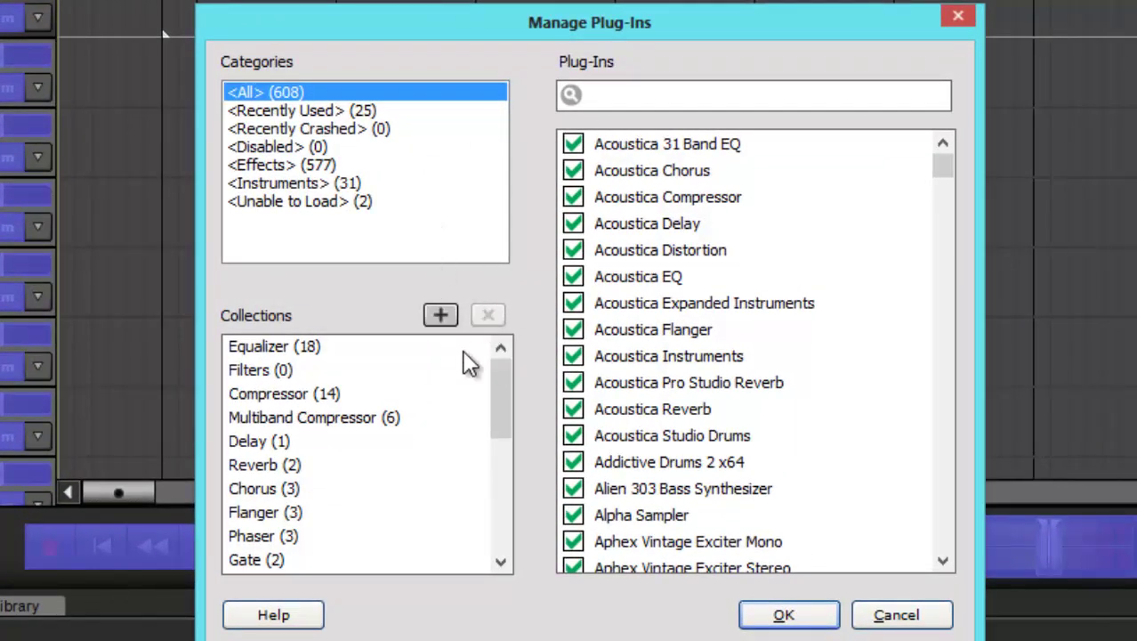
left_click_drag(498, 384, 493, 352)
Step: Create a plug-in collection named Equalizer2 and add the Acoustica 31 Band EQ to it
left_click(441, 315)
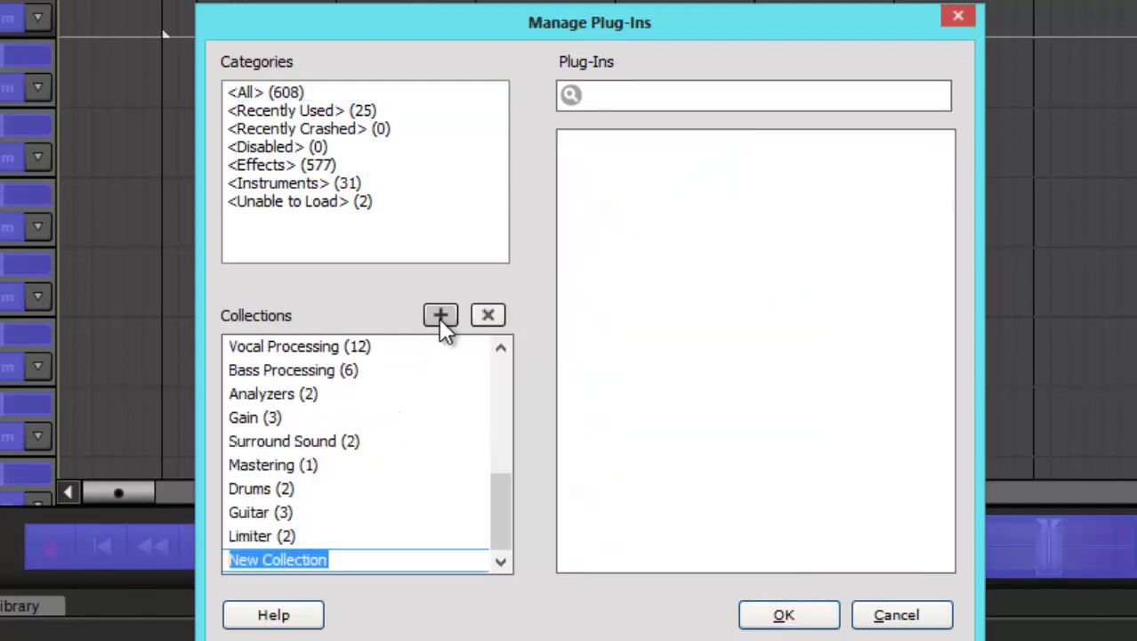
type("Equali")
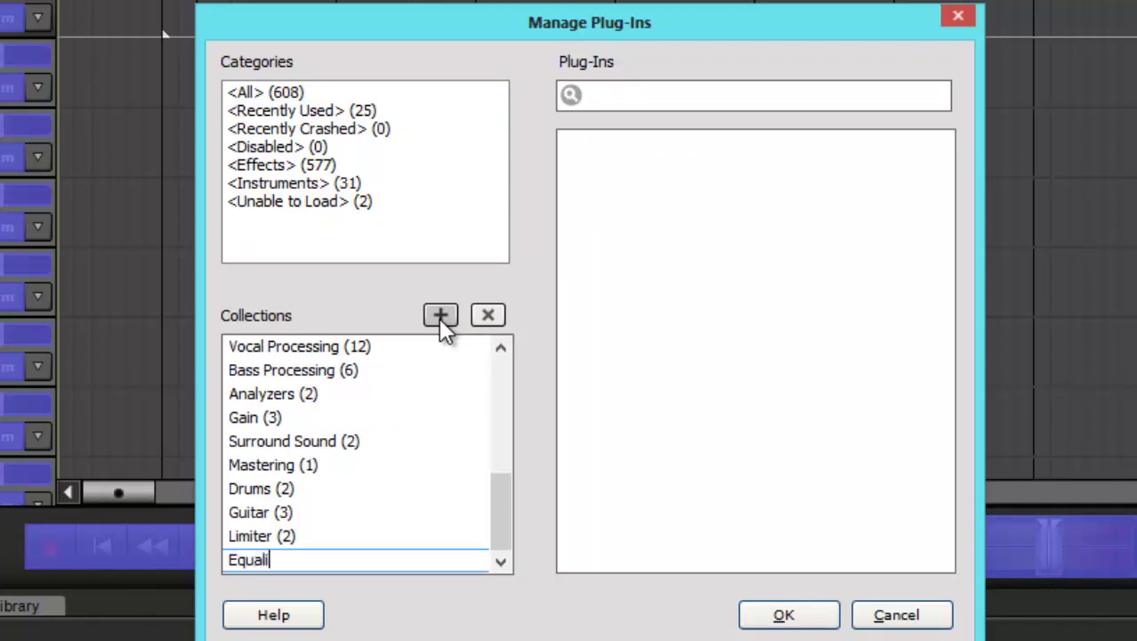
type("zer2")
key("Return")
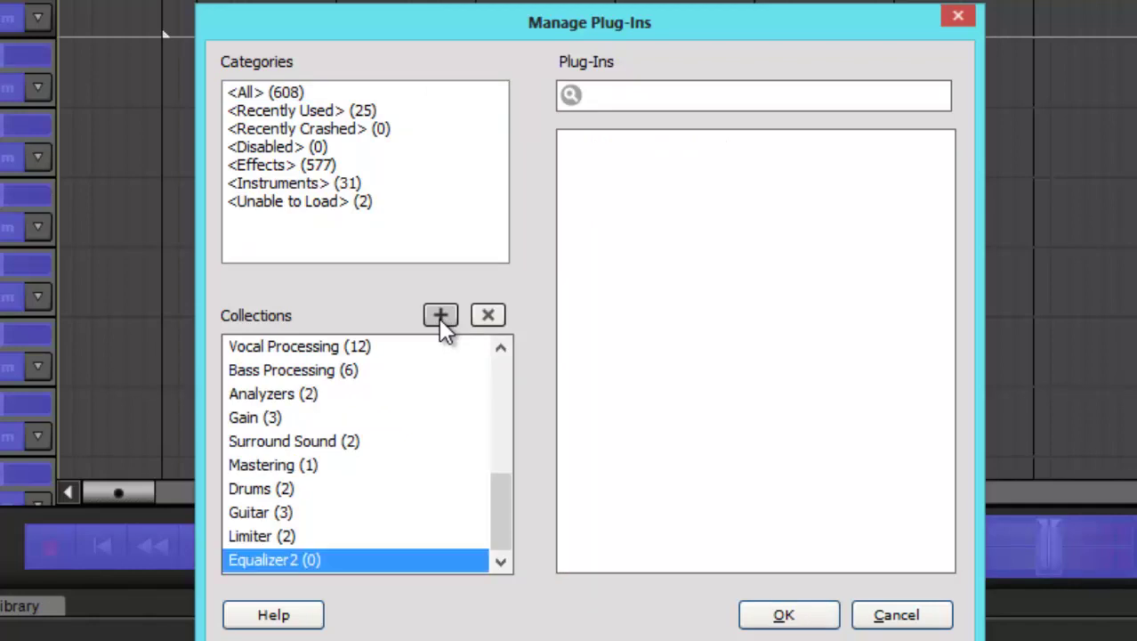
left_click(288, 94)
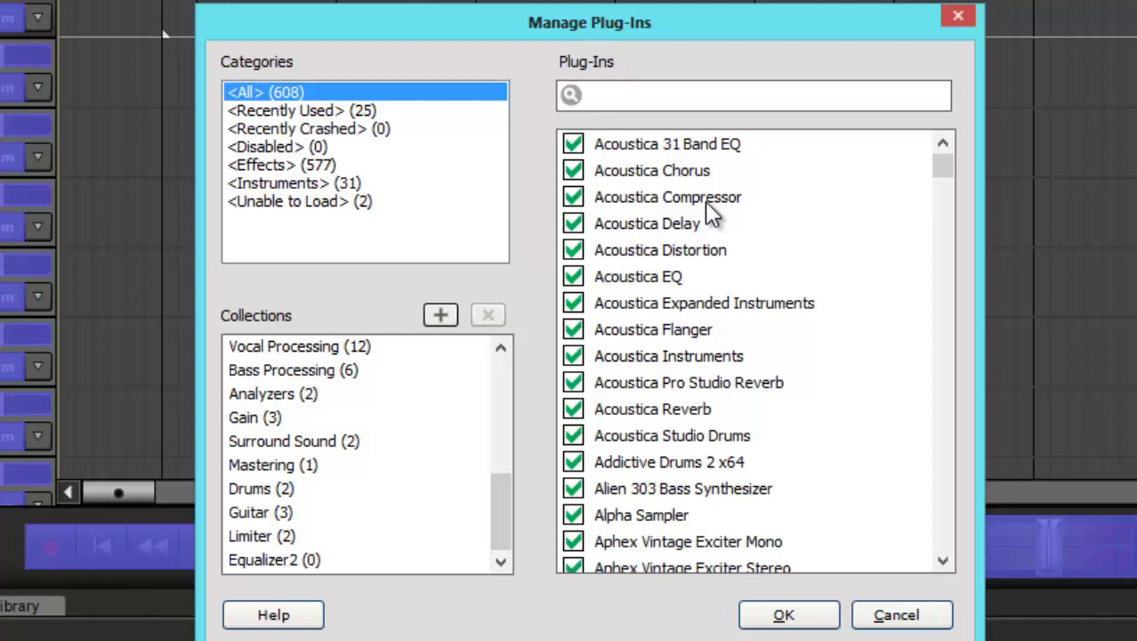
left_click_drag(703, 146, 373, 570)
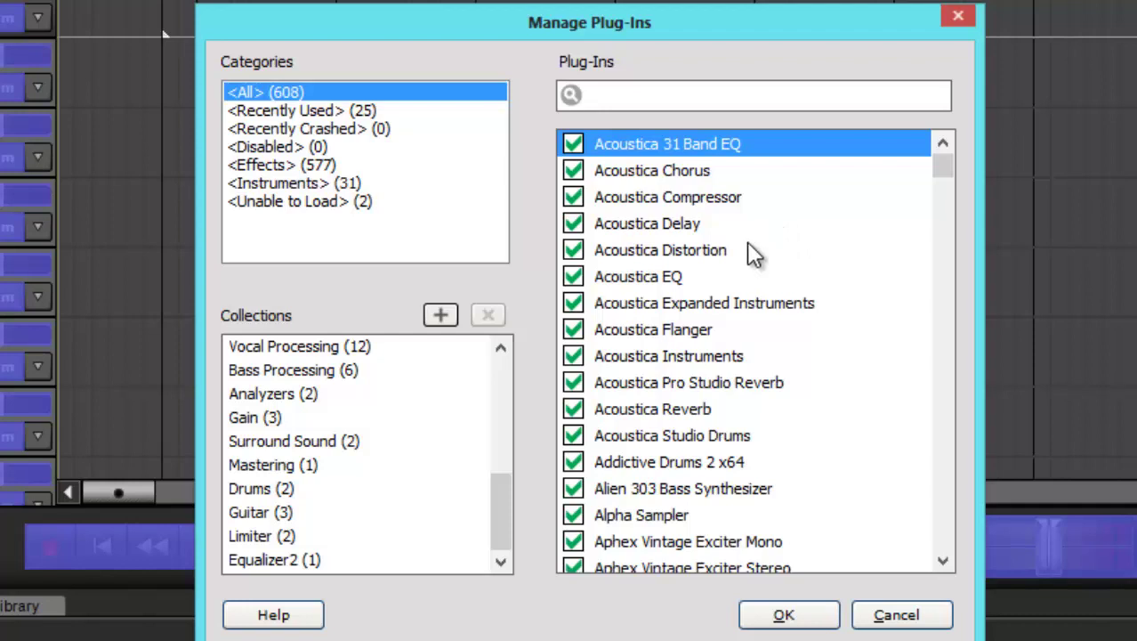
Step: Review the Equalizer2 collection's Acoustica EQs, then delete the collection and confirm
right_click(628, 278)
left_click(392, 559)
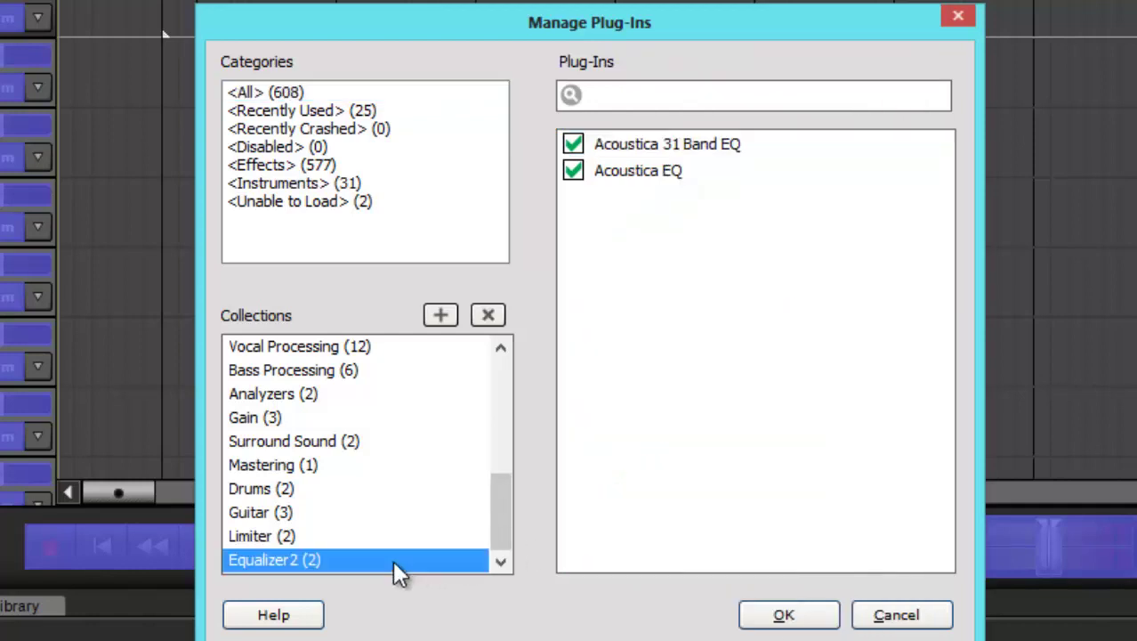
left_click(488, 317)
left_click(534, 404)
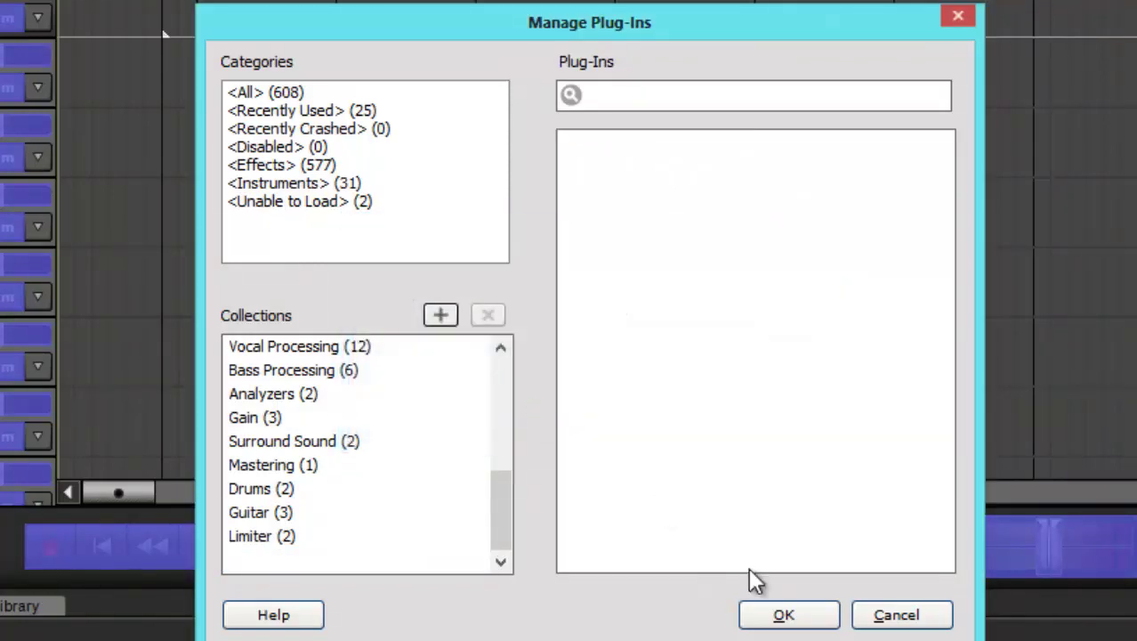
Step: Close Manage Plug-Ins with OK, then show and hide the Performance clip grid
left_click(804, 620)
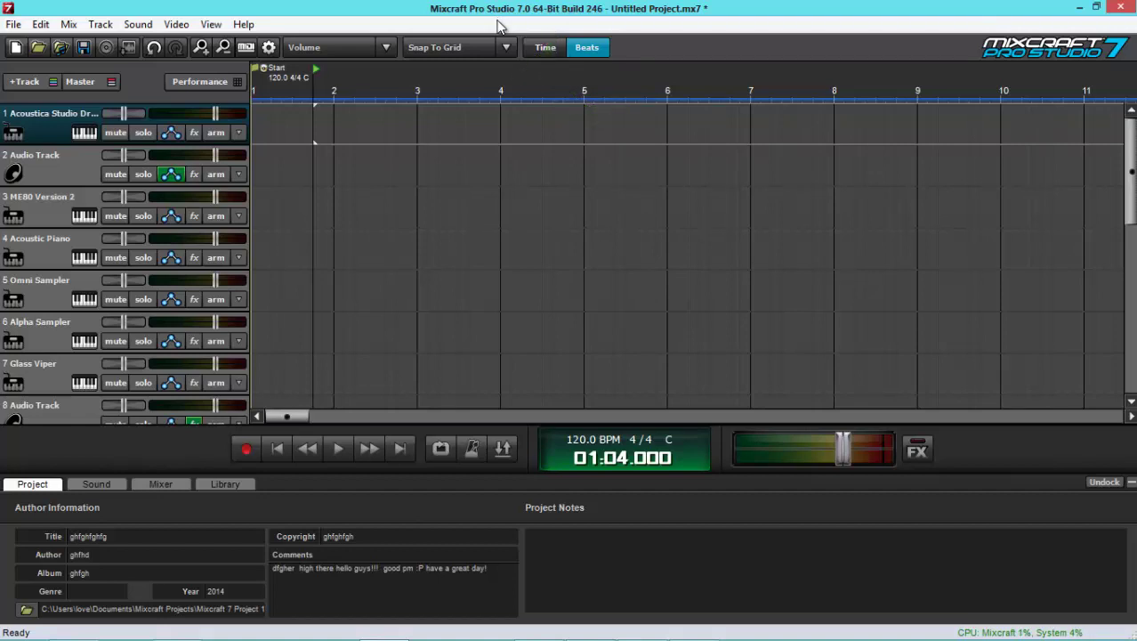
left_click(219, 81)
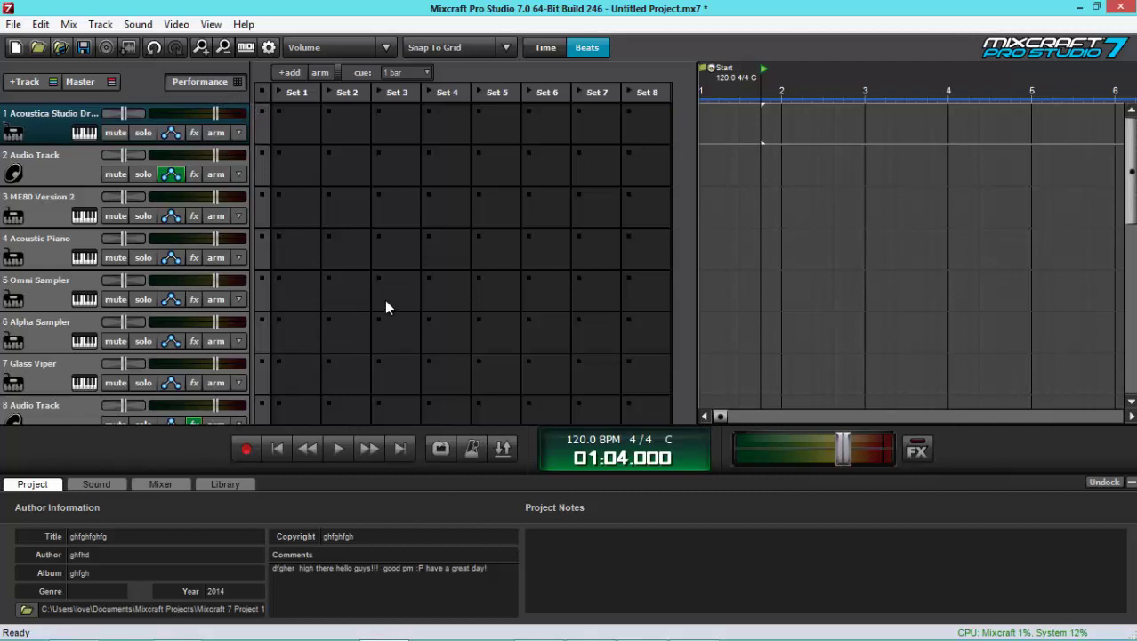
left_click(215, 84)
Step: Show Audio Track's volume automation lane and lower three of its envelope points
left_click(177, 174)
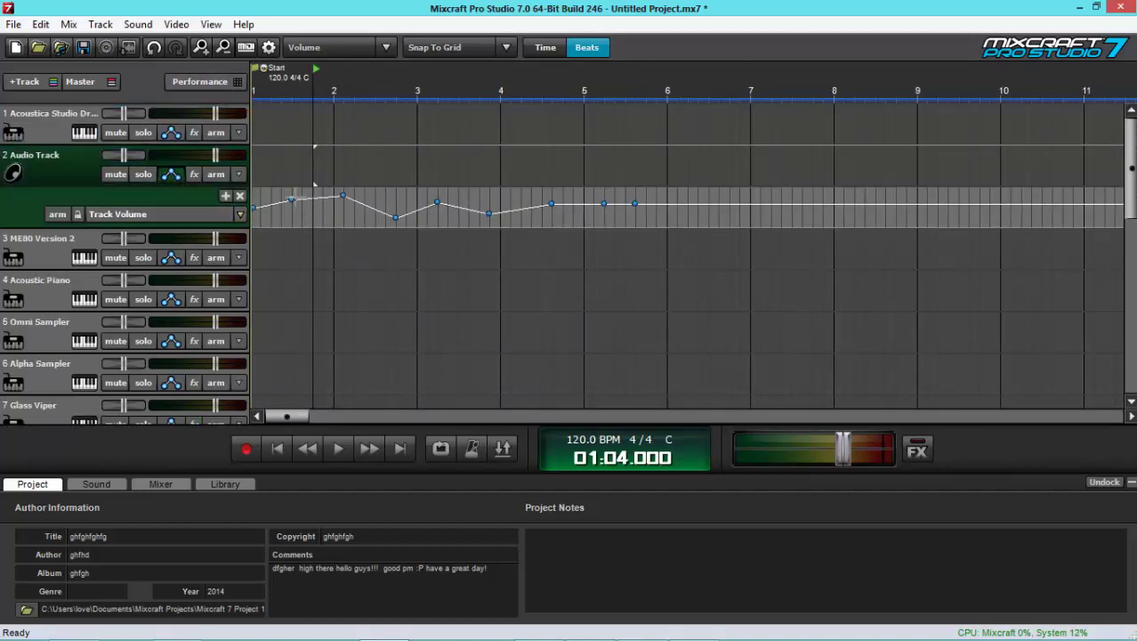
left_click_drag(290, 198, 437, 208)
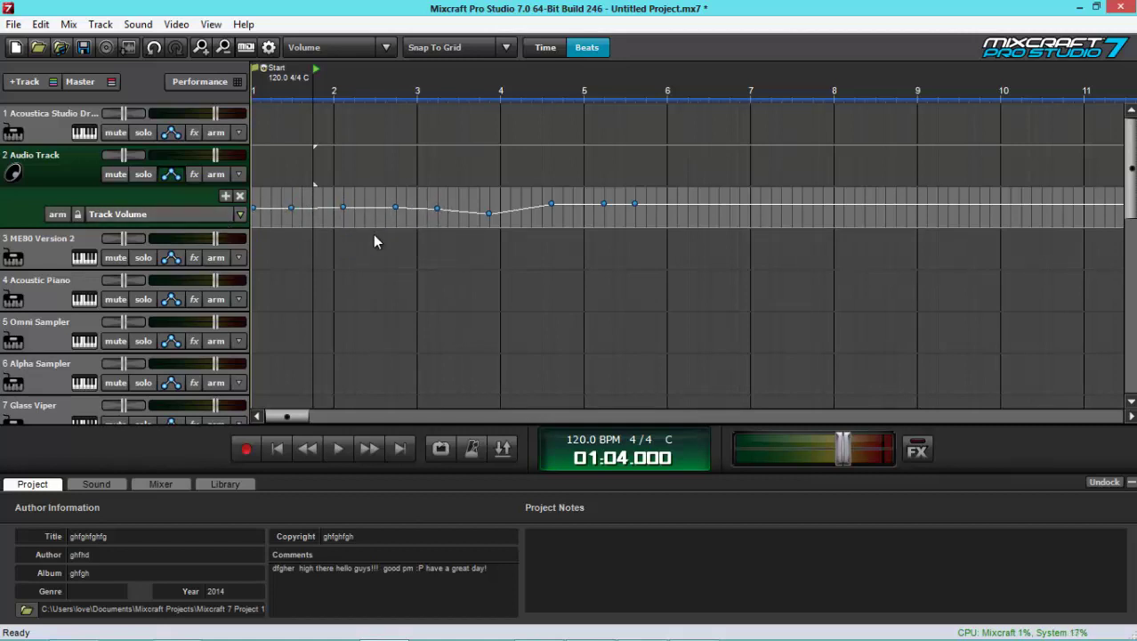
left_click_drag(551, 203, 605, 211)
Step: Add a Track Pan automation lane and reshape two of its envelope points
left_click(226, 195)
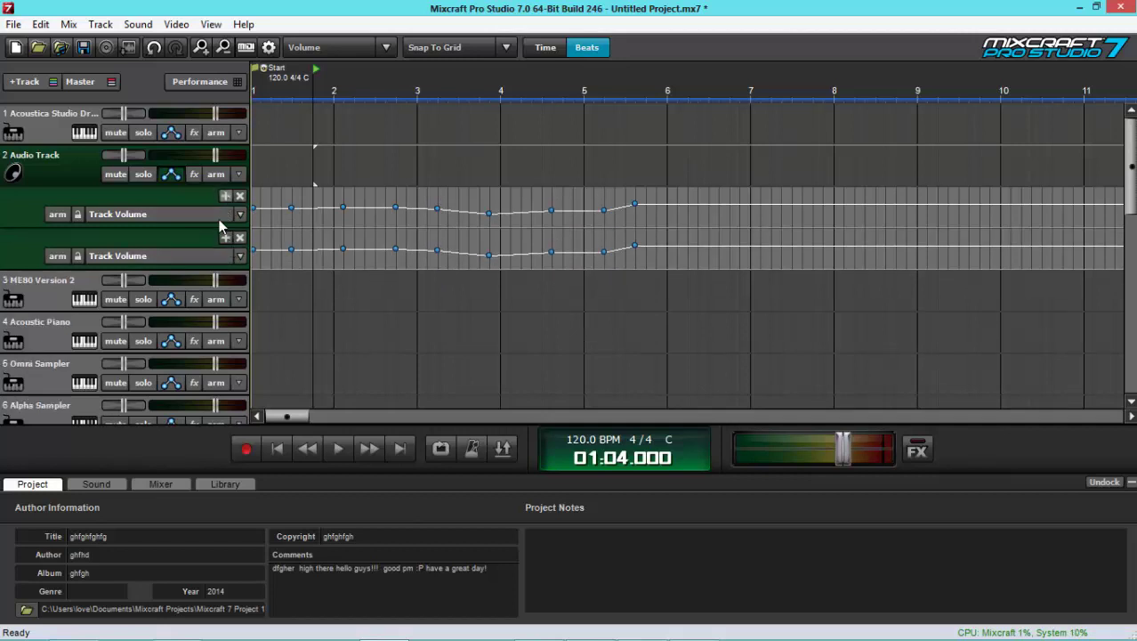
left_click(195, 256)
left_click(116, 285)
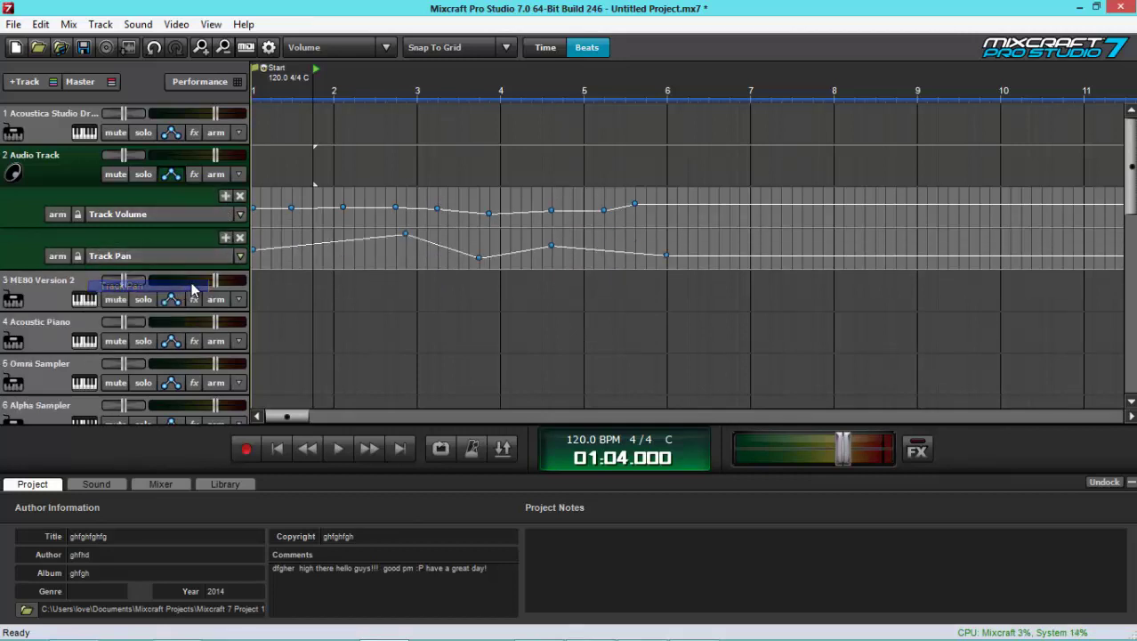
left_click_drag(403, 234, 374, 258)
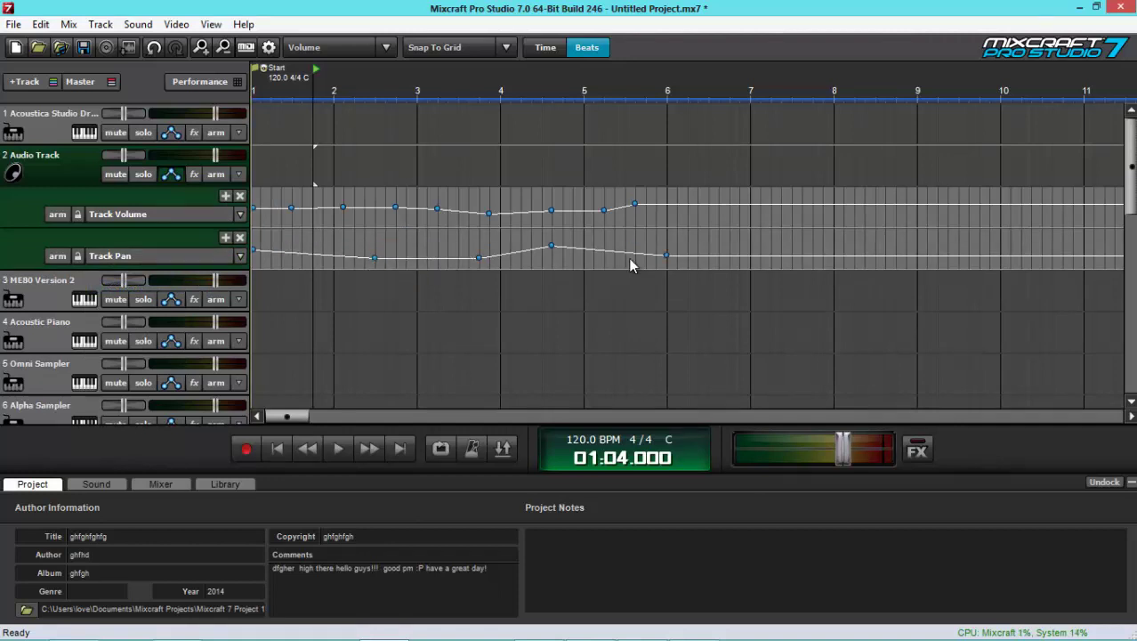
left_click_drag(665, 255, 676, 241)
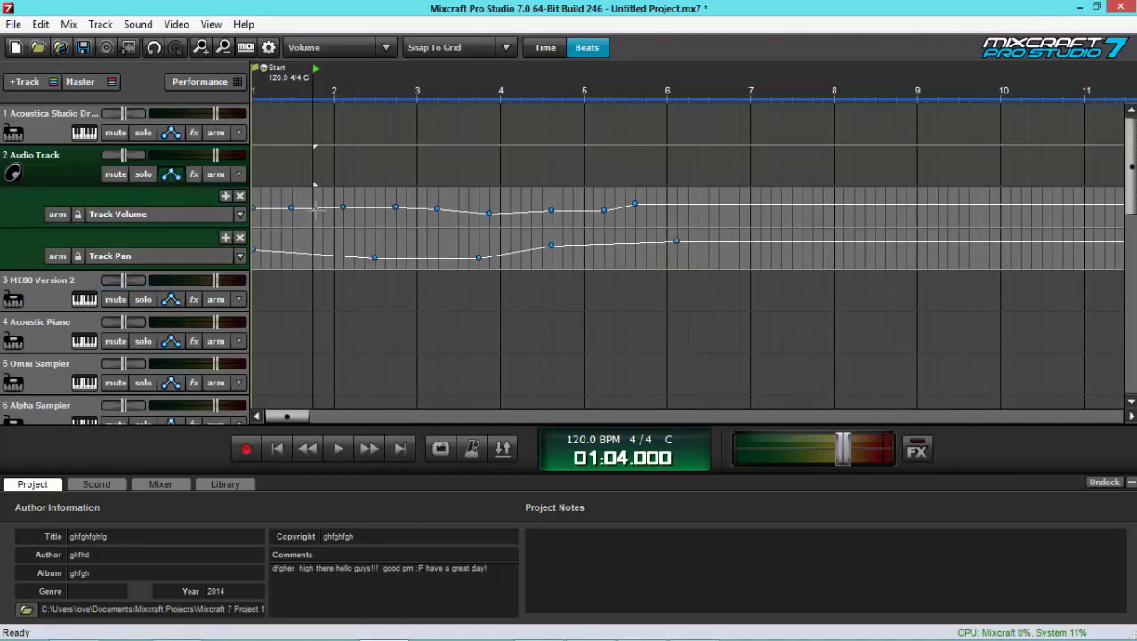
Step: Add three more Track Volume automation lanes to Audio Track
left_click(225, 239)
left_click(225, 239)
left_click(225, 239)
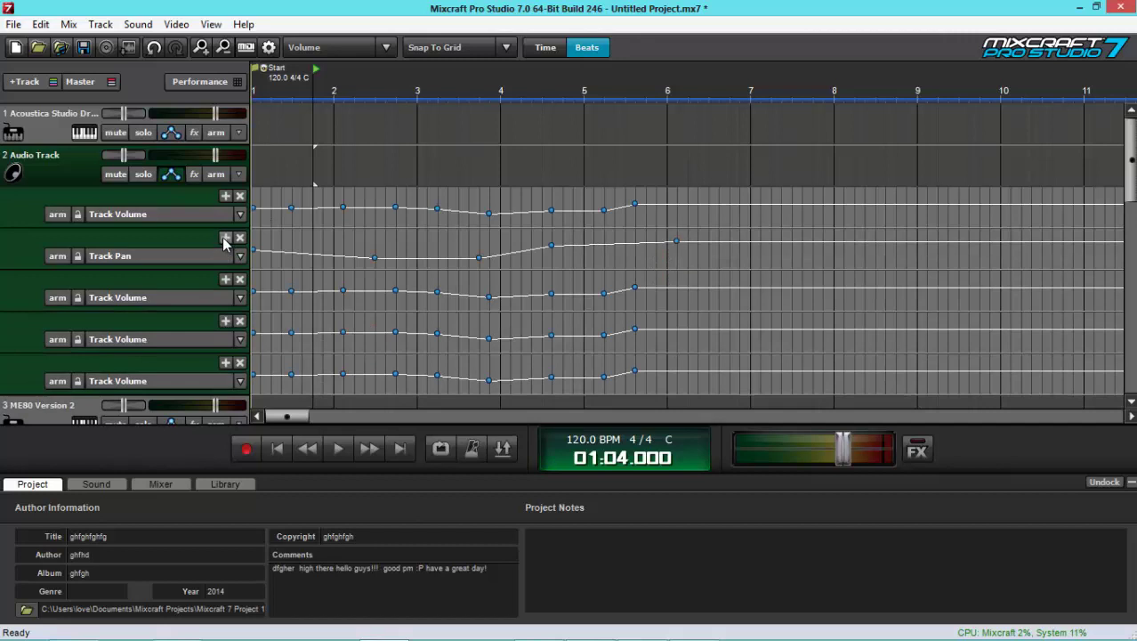
left_click(225, 239)
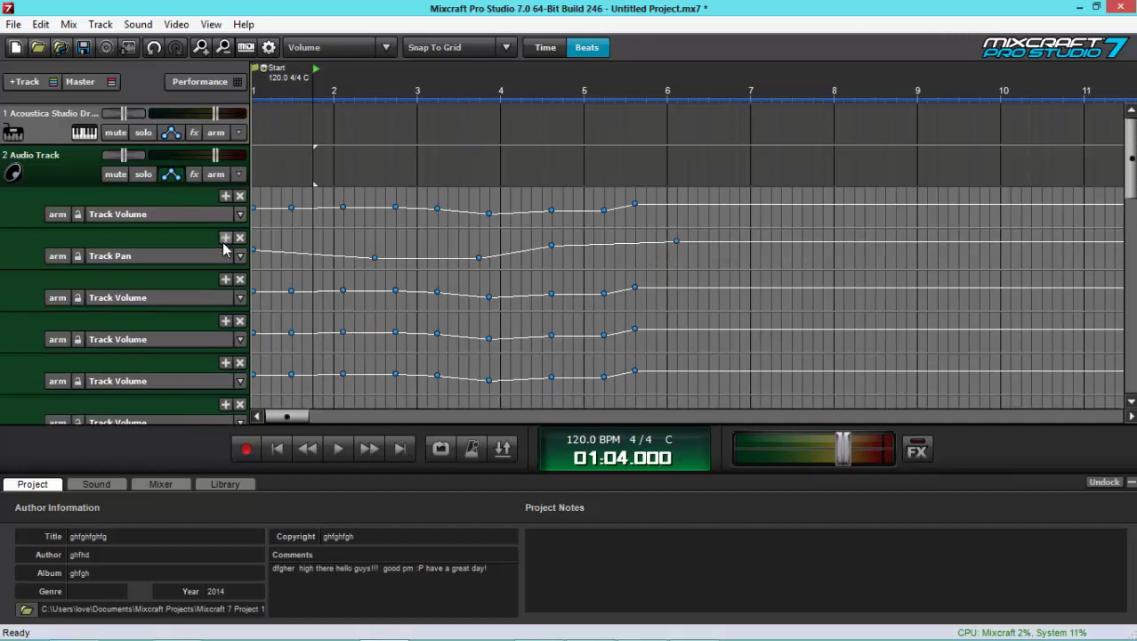
left_click(188, 345)
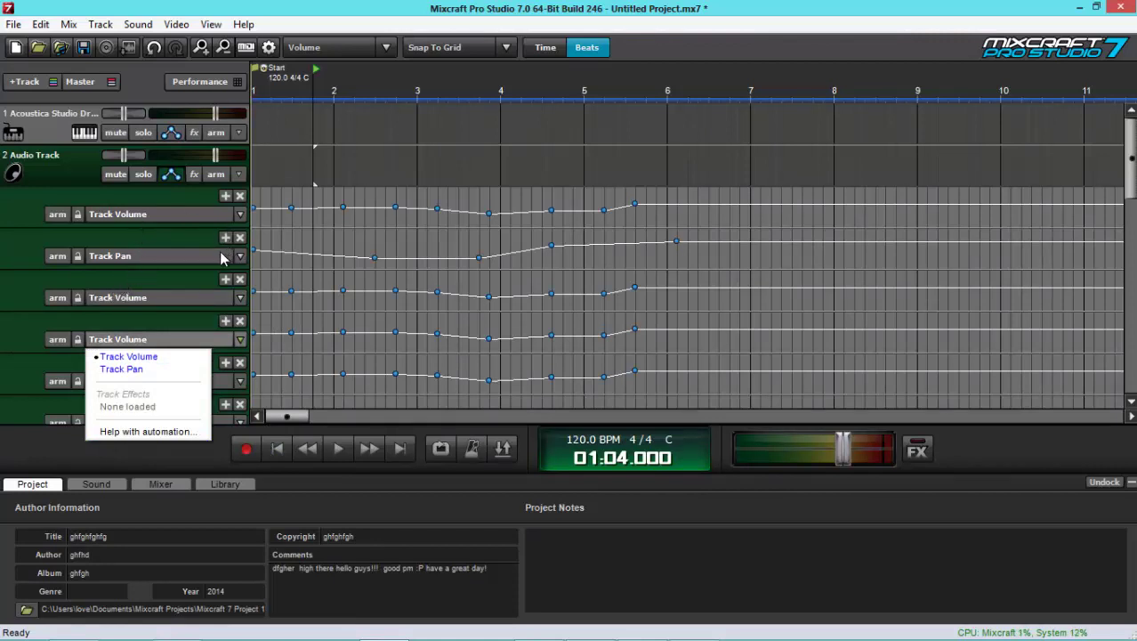
Step: Delete the Track Pan lane and every Track Volume lane from Audio Track
left_click(240, 196)
left_click(239, 197)
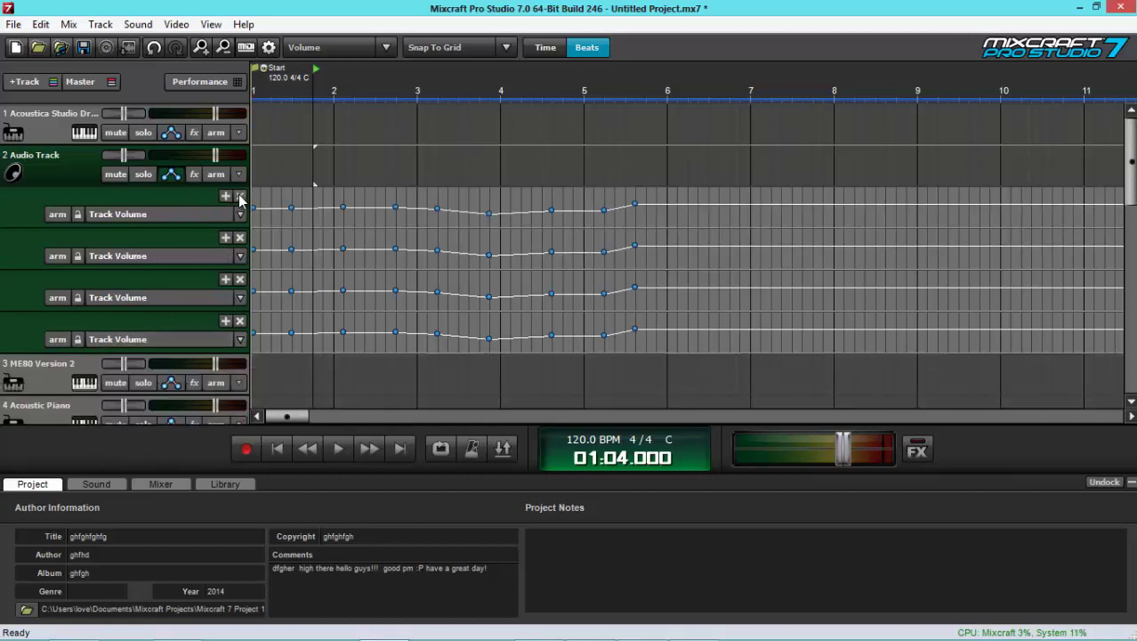
left_click(239, 196)
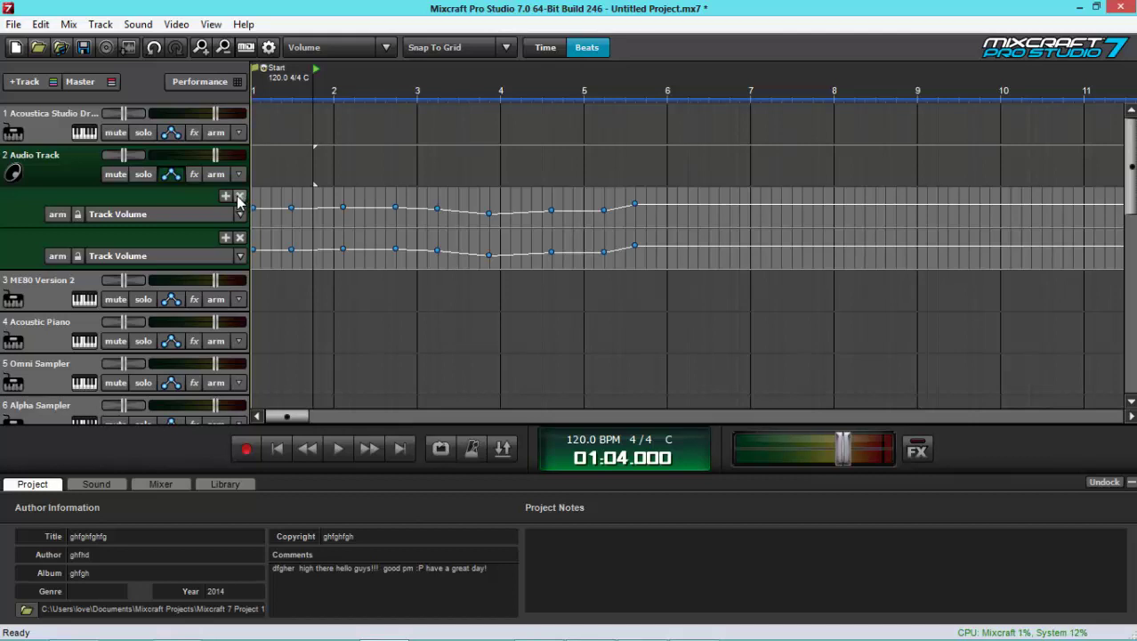
left_click(240, 216)
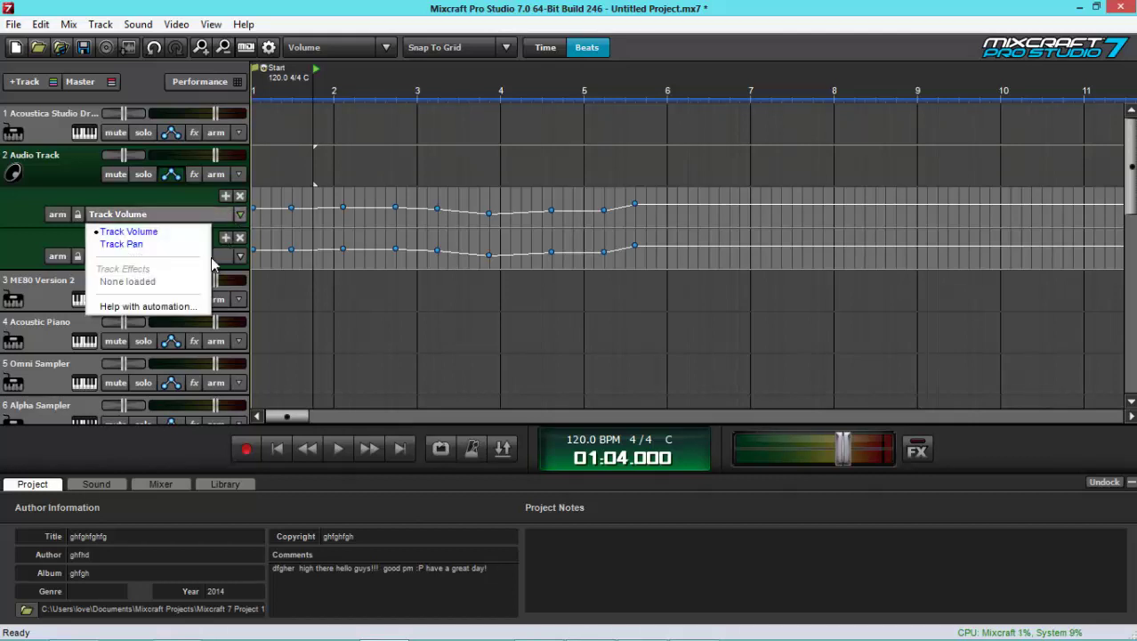
left_click(204, 212)
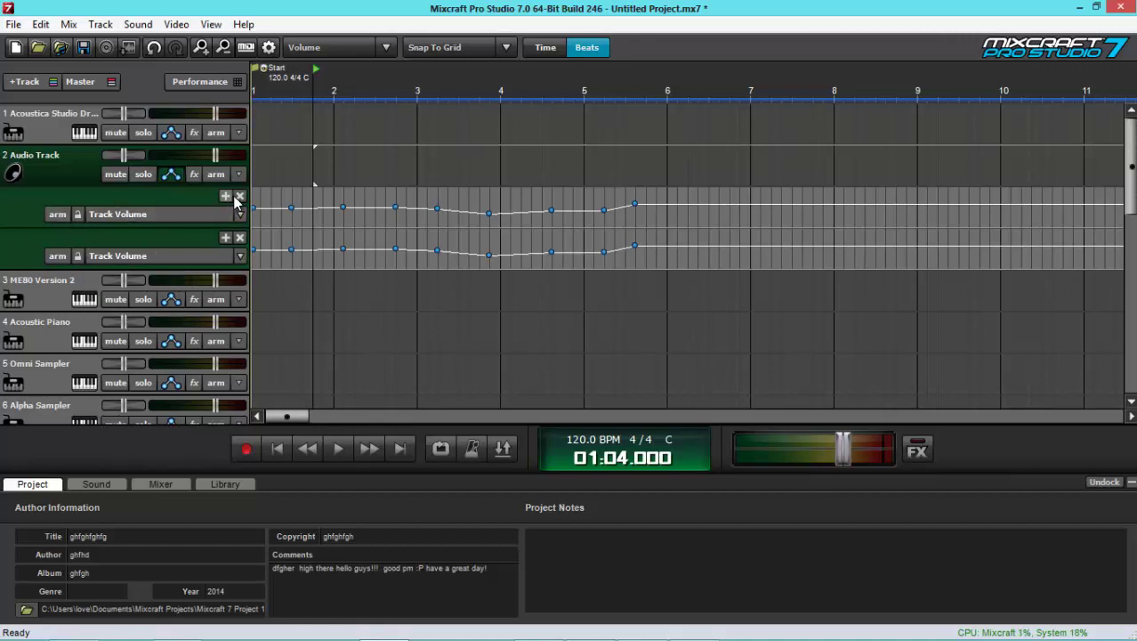
left_click(239, 196)
left_click(238, 196)
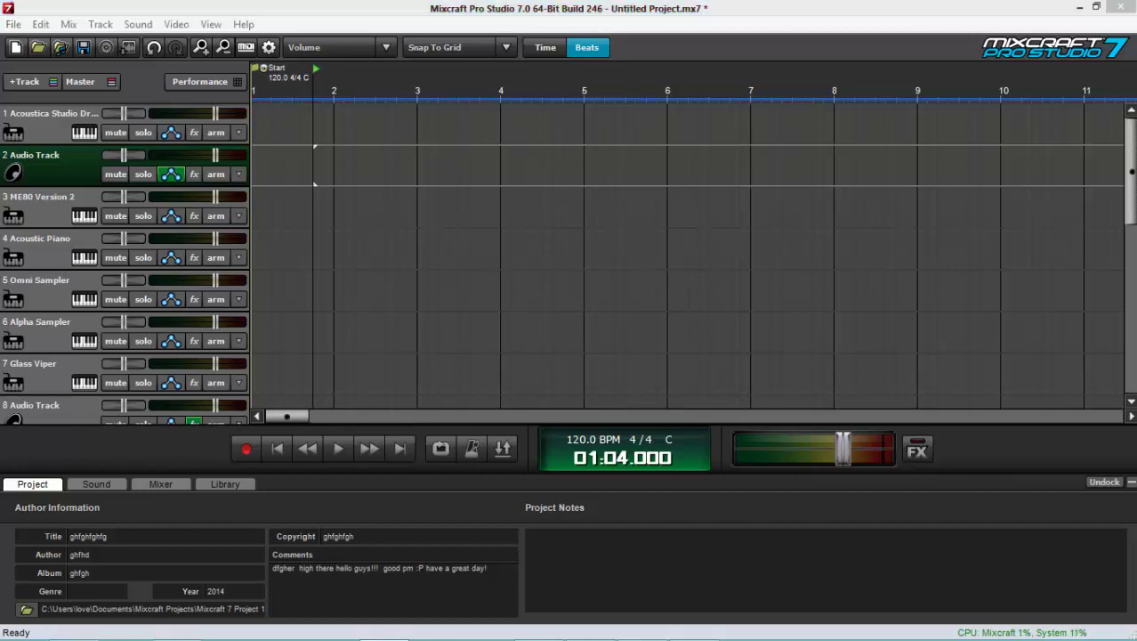
left_click(85, 299)
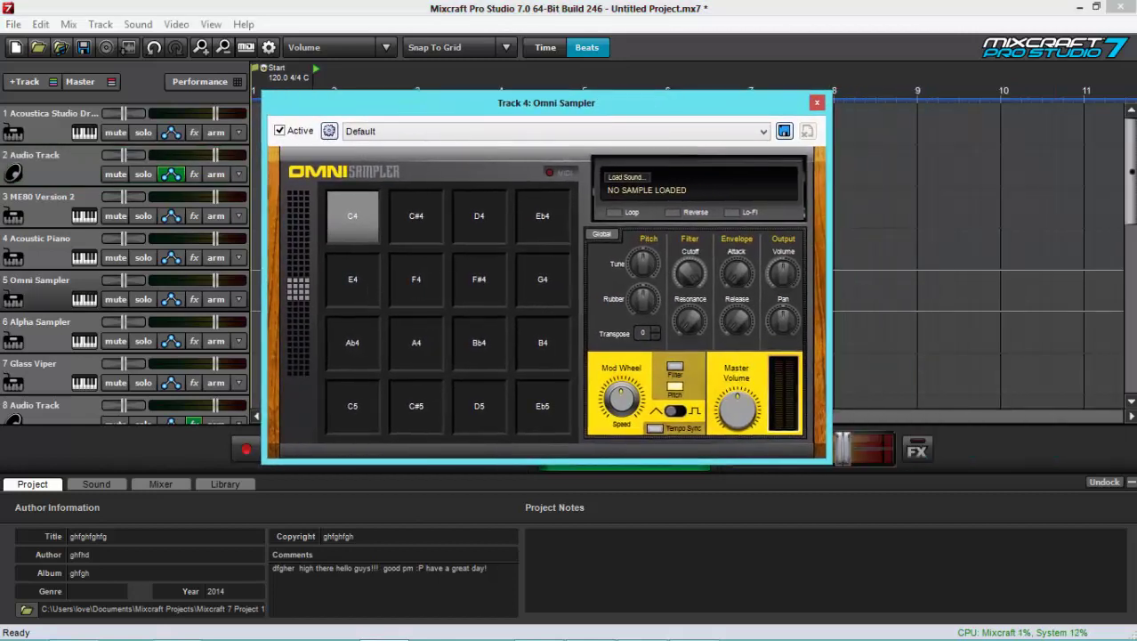
left_click(85, 341)
left_click_drag(918, 122, 887, 111)
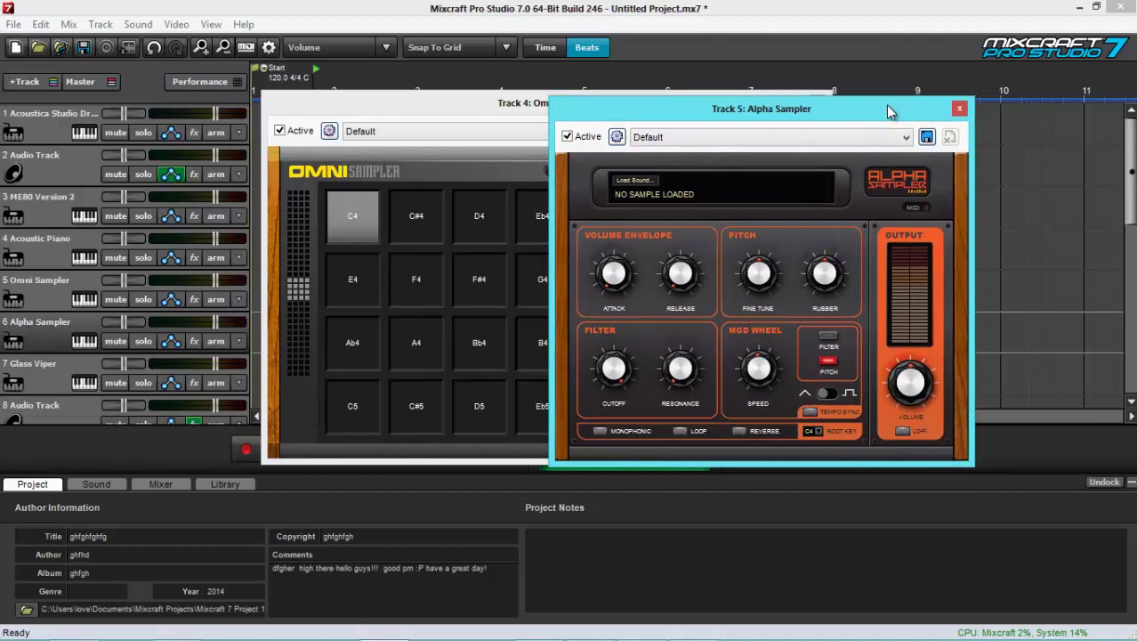
left_click(959, 107)
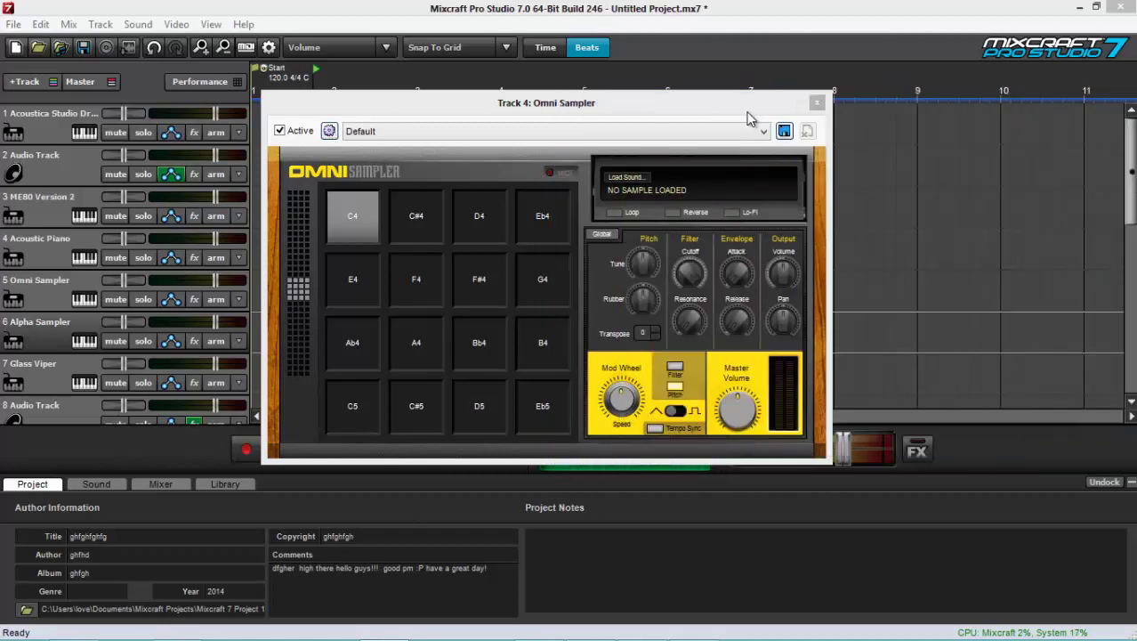
left_click_drag(750, 105, 974, 105)
left_click(1040, 104)
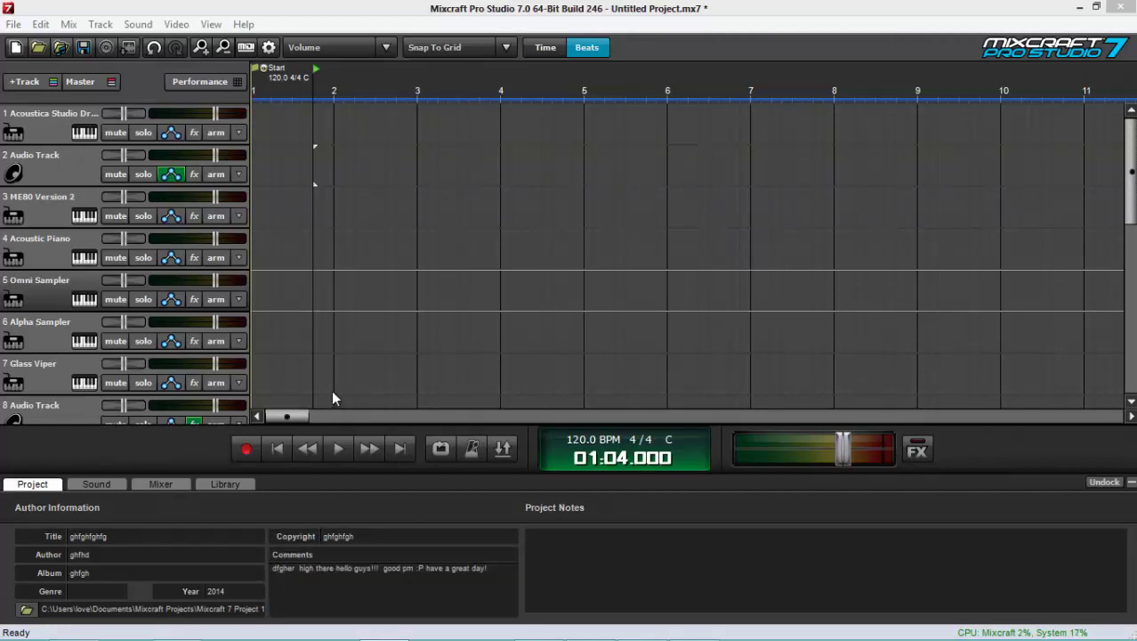
Step: Add an instrument clip to the Acoustica Studio Drums track and start it looping
right_click(254, 121)
left_click(329, 316)
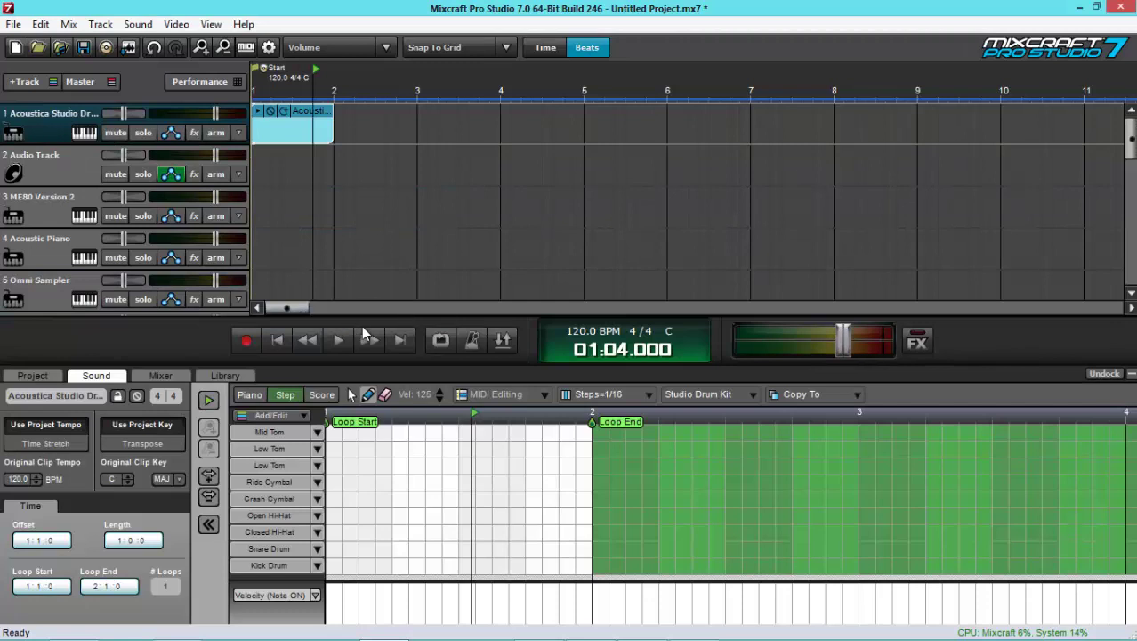
left_click(83, 133)
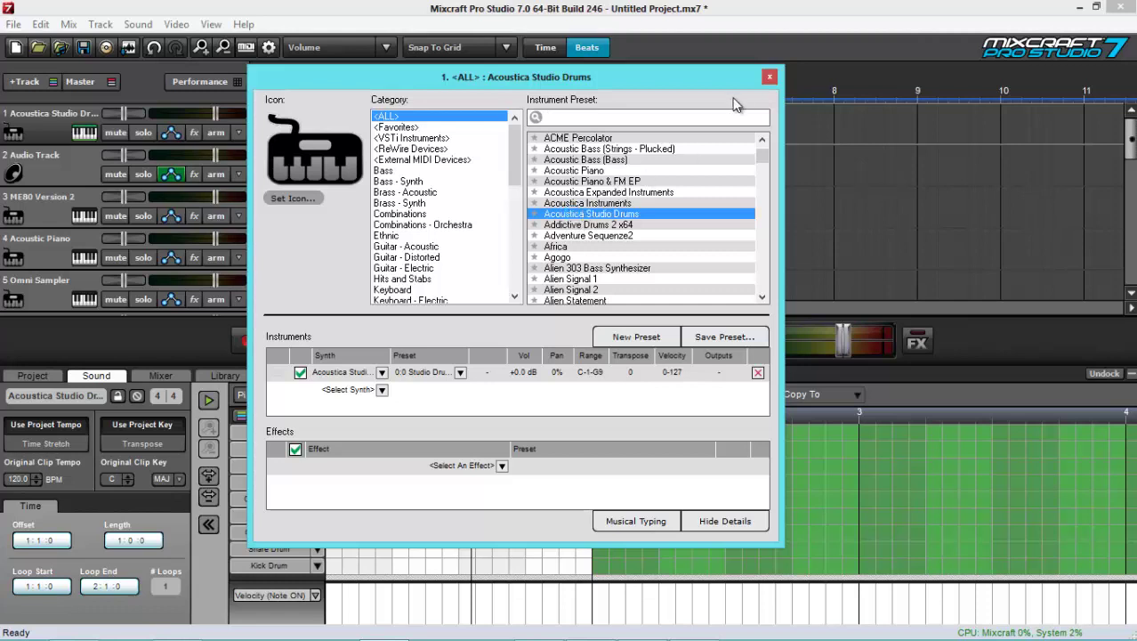
left_click(769, 77)
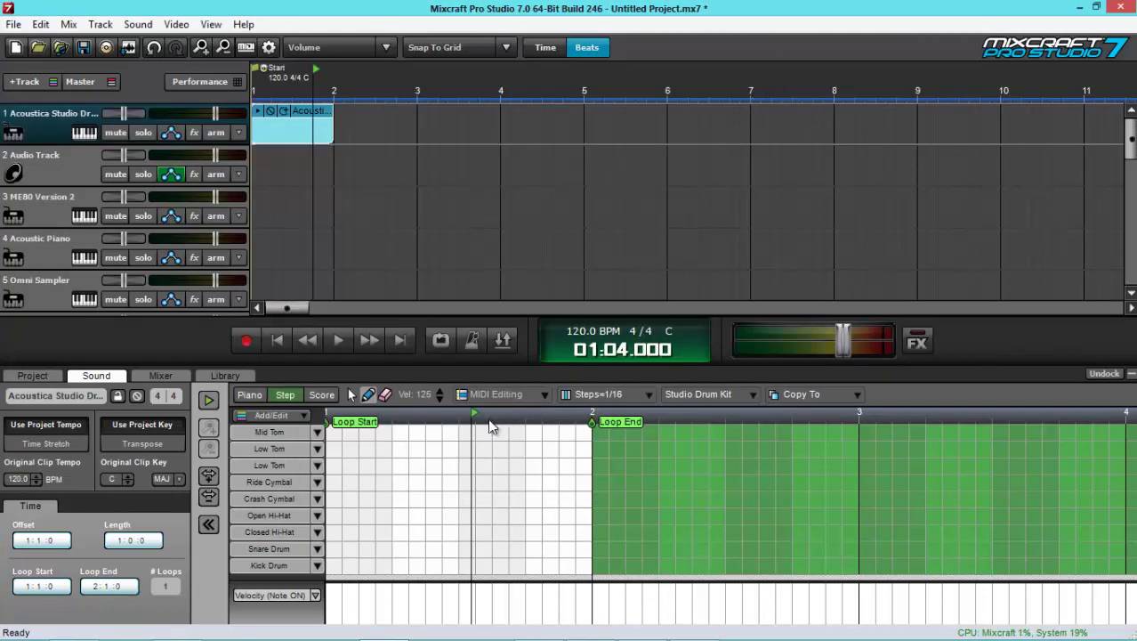
left_click(209, 400)
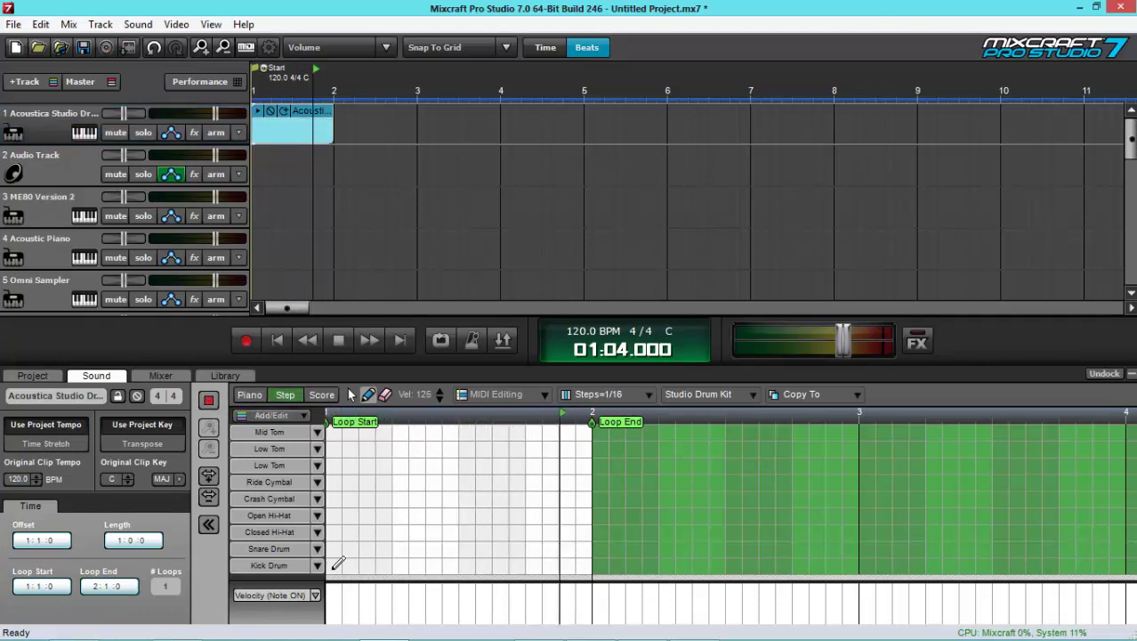
Step: Paint kicks on beats 1 and 3, snares on 2 and 4, a crash, and 16 open hi-hats
left_click(334, 566)
left_click(400, 549)
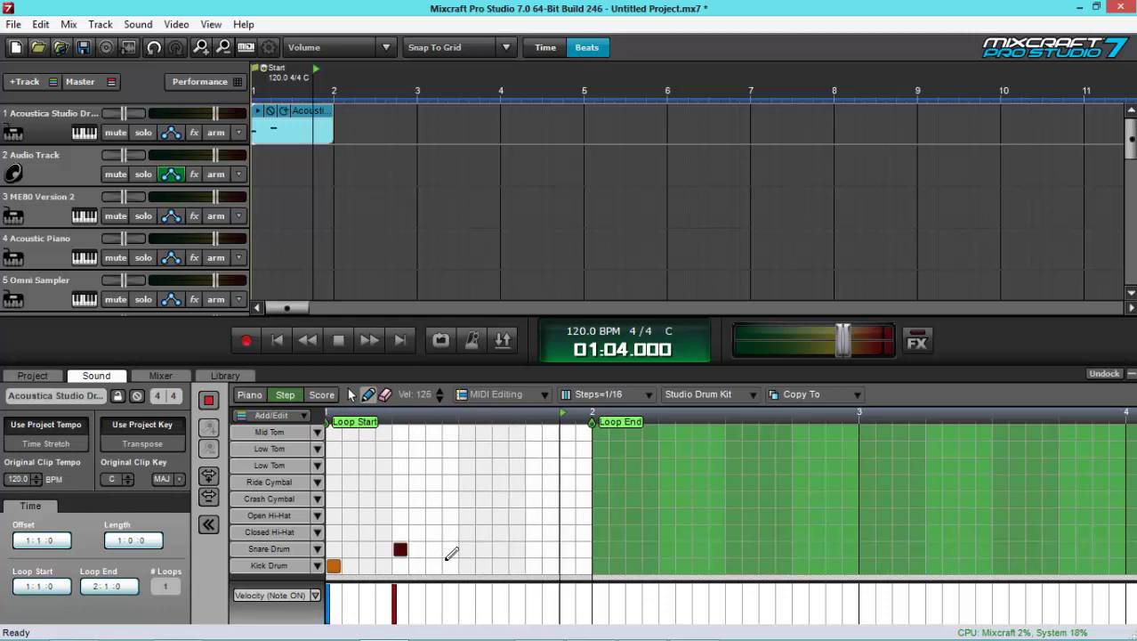
left_click(467, 565)
left_click(533, 548)
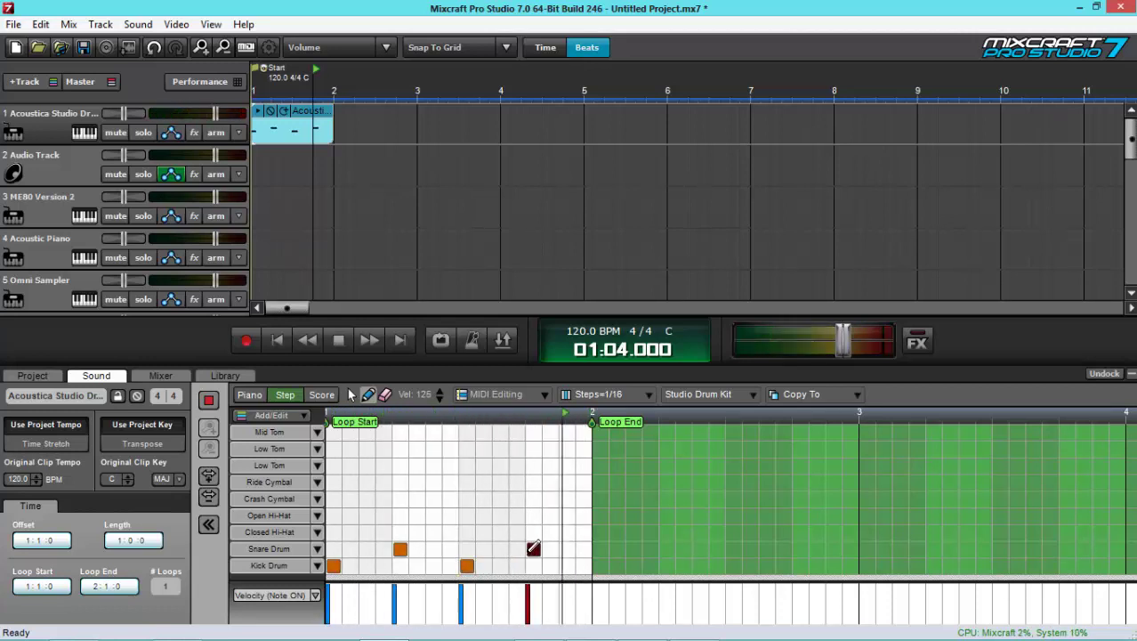
left_click(334, 499)
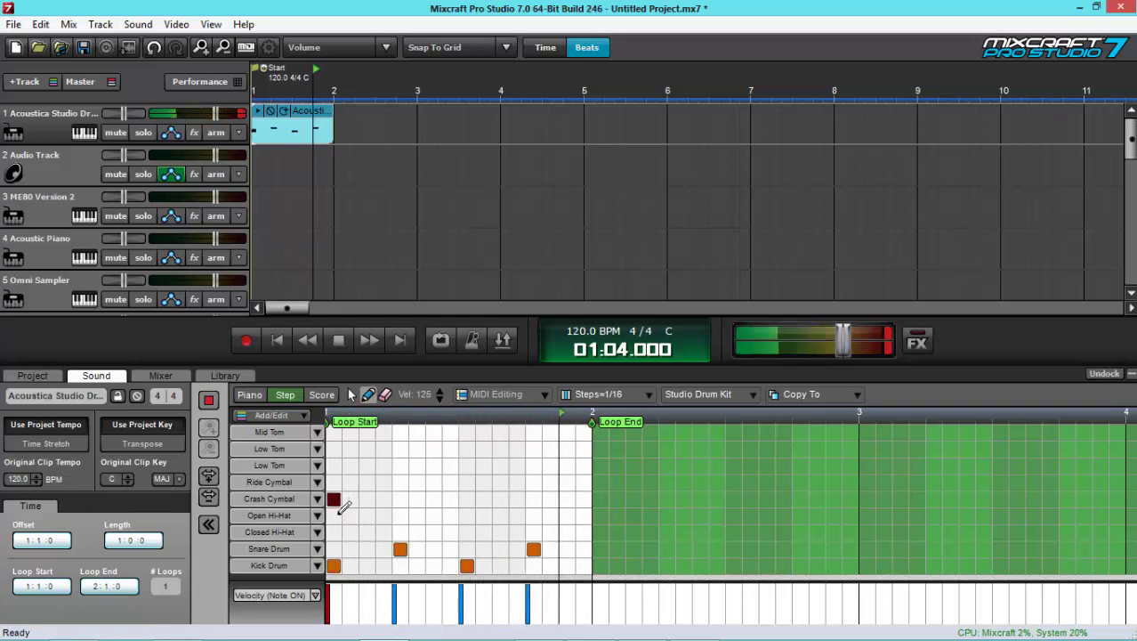
left_click_drag(336, 515, 579, 514)
left_click(583, 515)
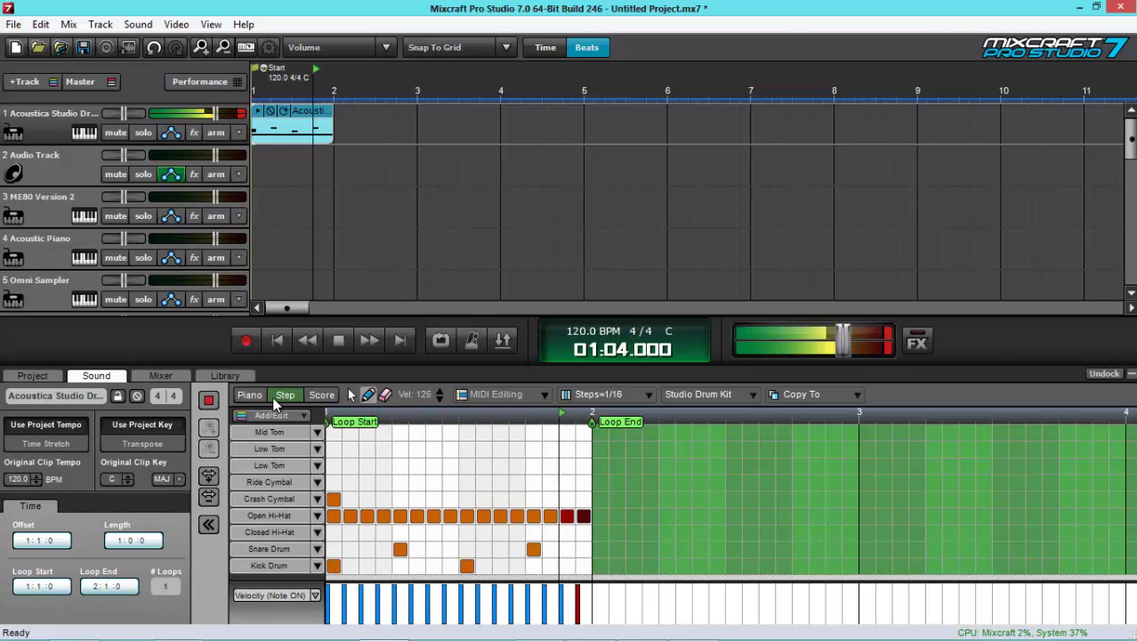
Step: Stop playback, toggle Time Stretch, and re-enable Use Project Tempo and Use Project Key
left_click(213, 398)
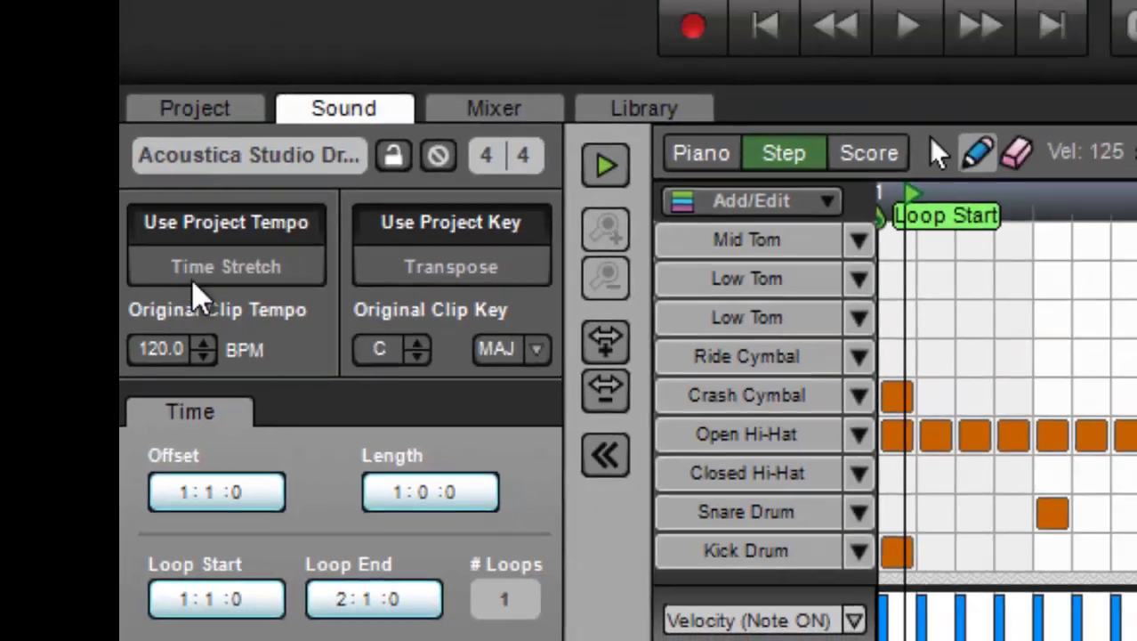
left_click(291, 202)
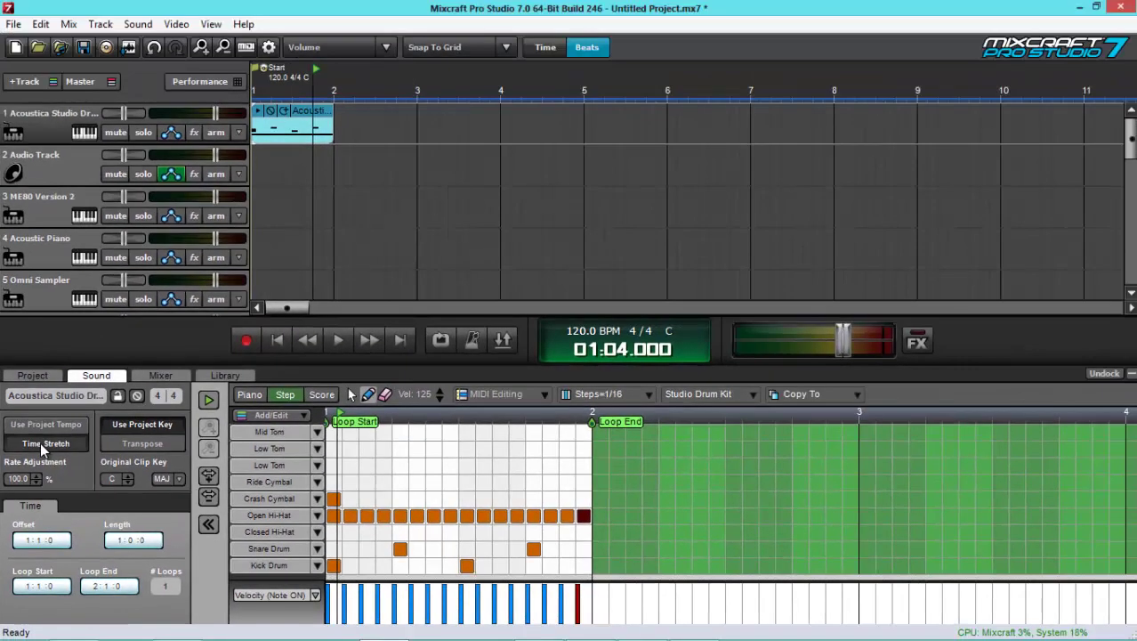
left_click(55, 426)
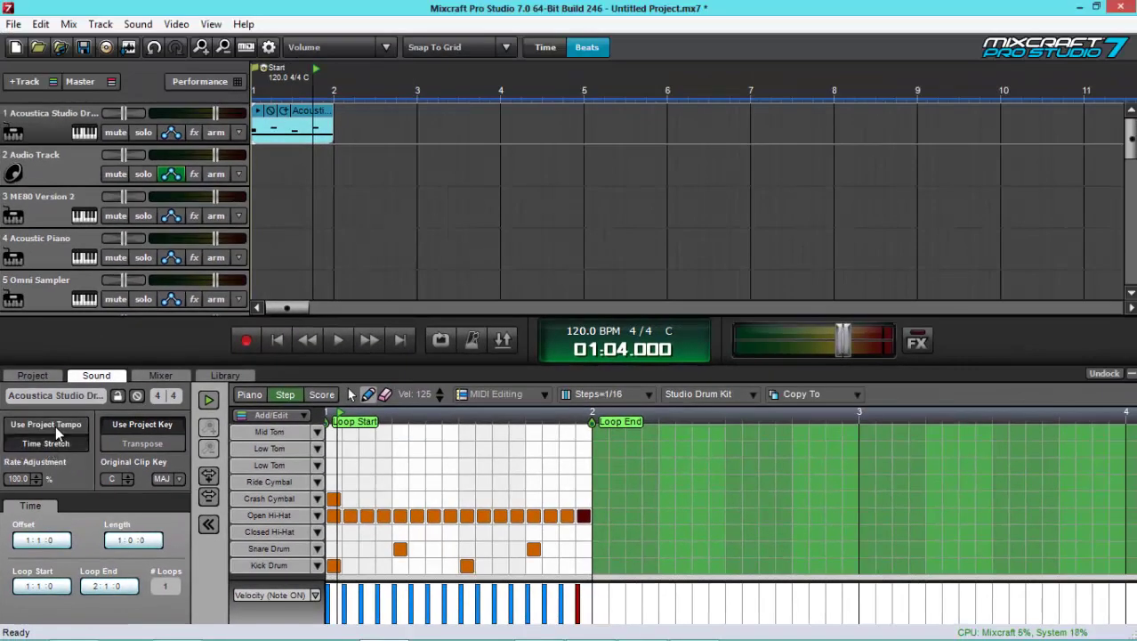
left_click(122, 425)
left_click(122, 423)
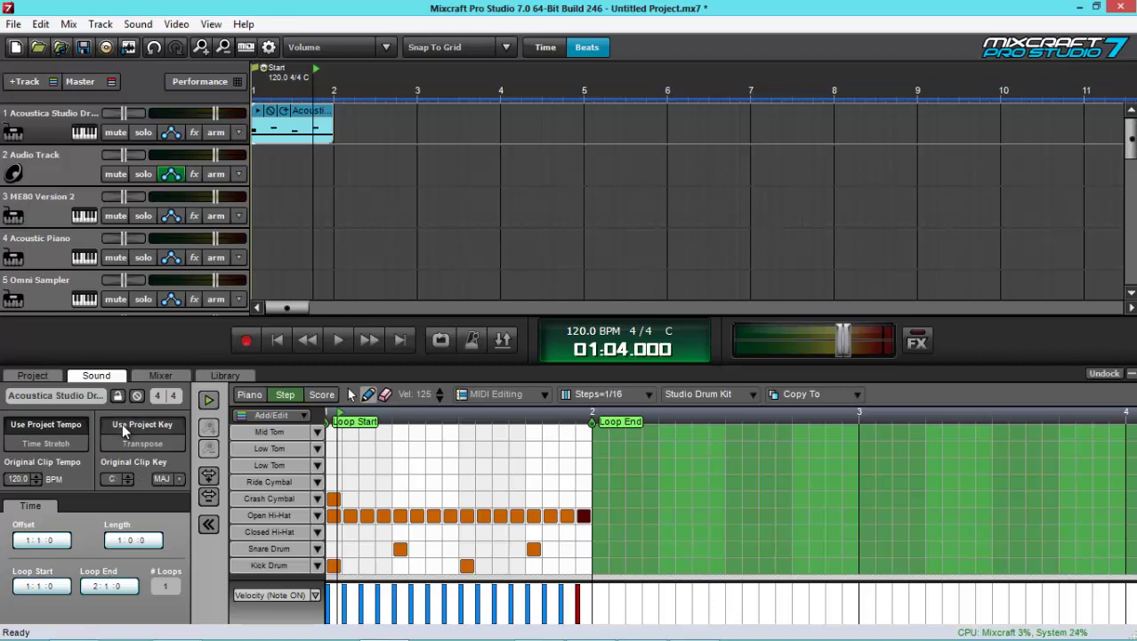
Step: Open the Library, preview the Samples and Sound Effects collections, then return to All
left_click(227, 374)
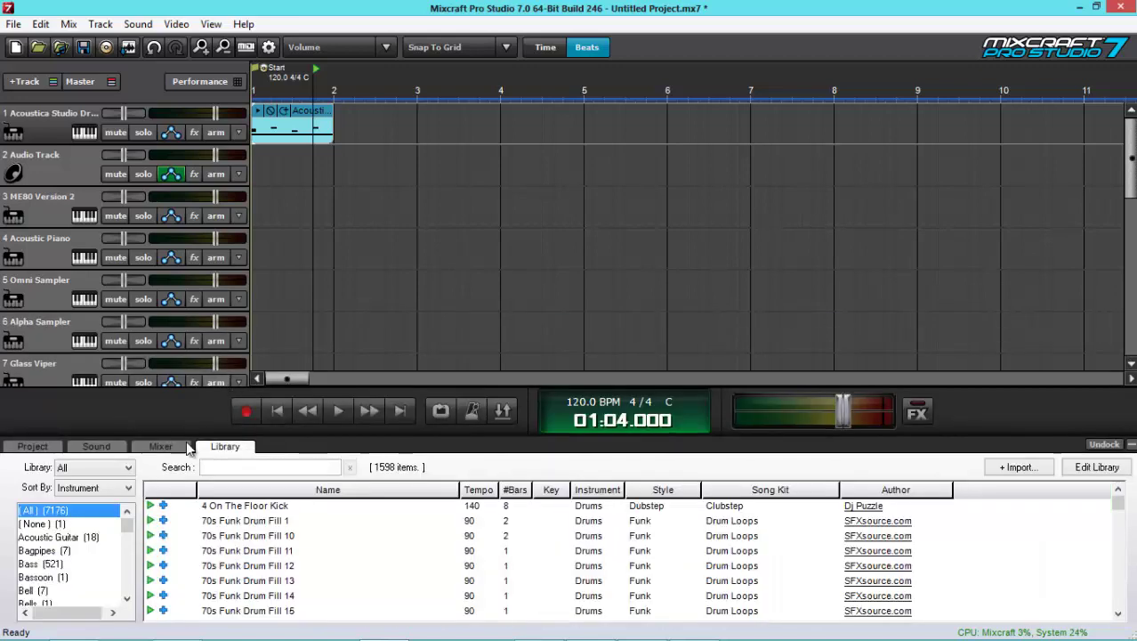
left_click(89, 468)
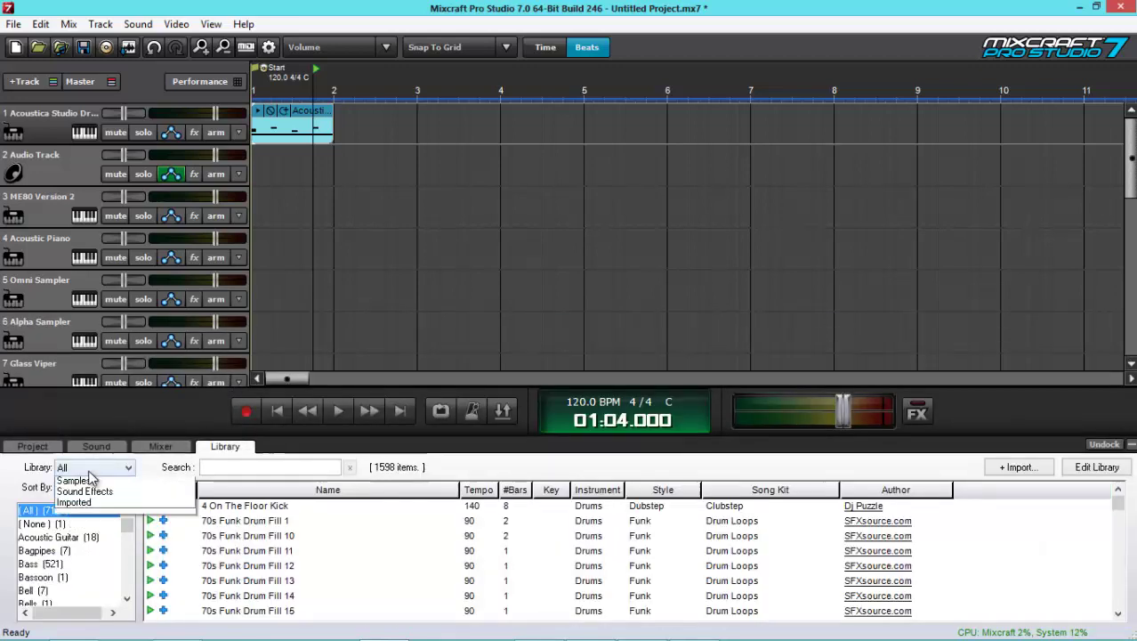
left_click(100, 504)
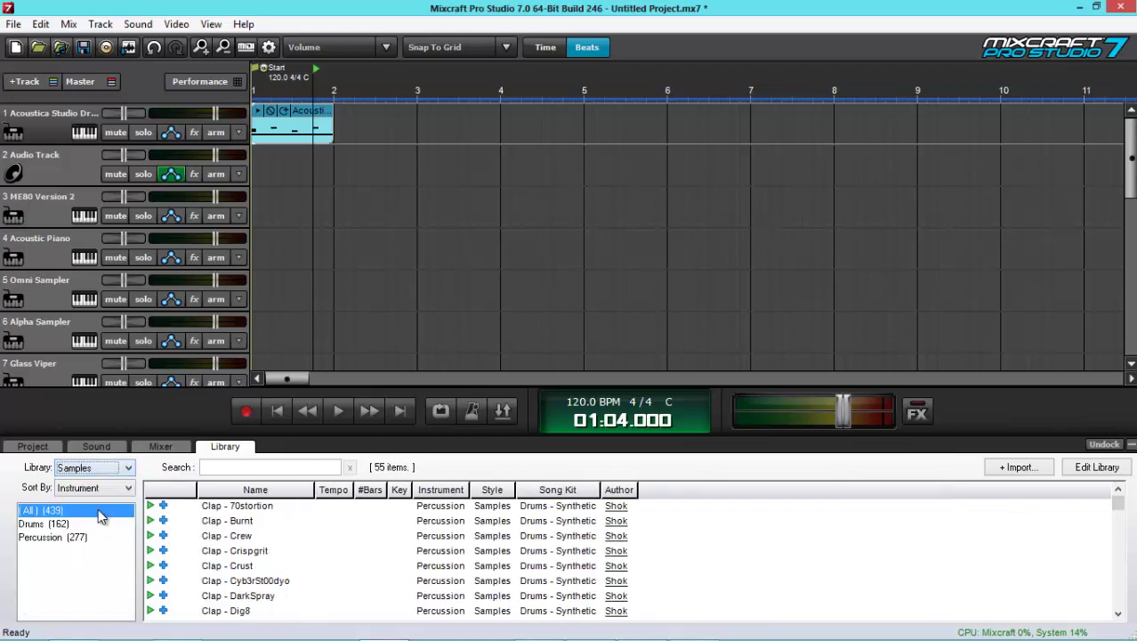
left_click(98, 468)
left_click(111, 515)
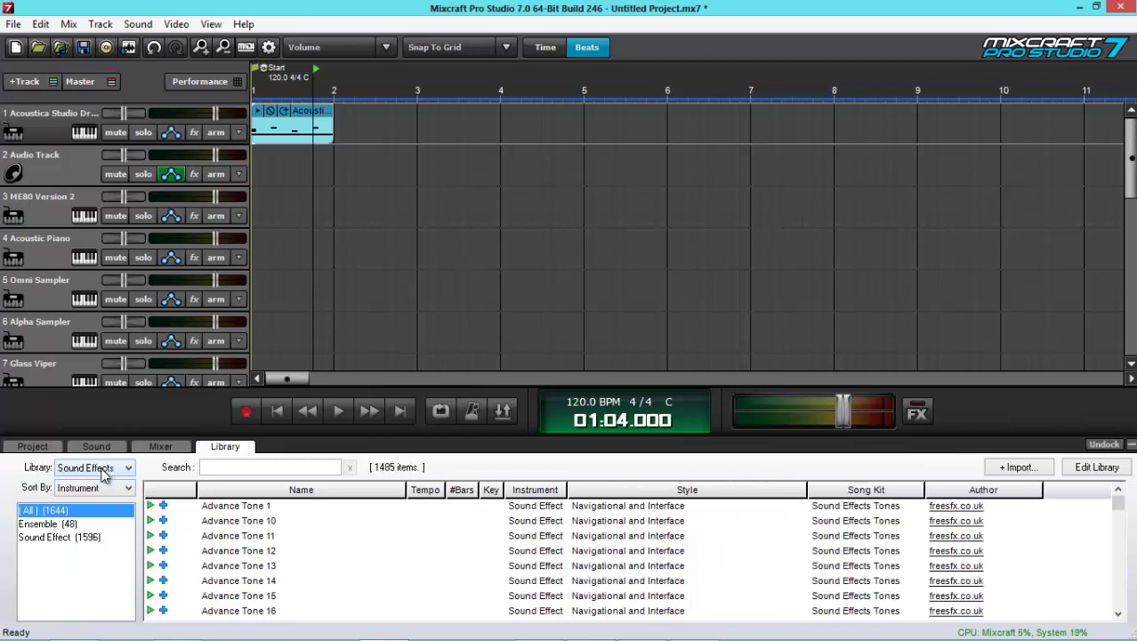
left_click(99, 468)
left_click(86, 483)
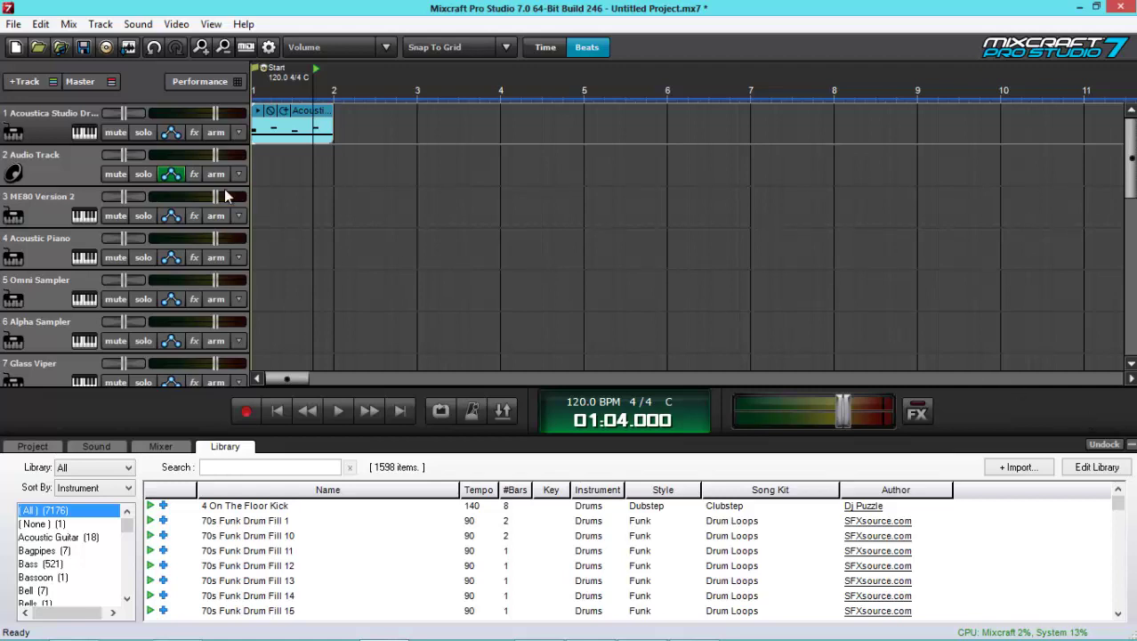
Step: Add iZotope Mastering Essentials to Audio Track via an 'izoto' search, preview and close its panel
left_click(195, 173)
left_click(396, 202)
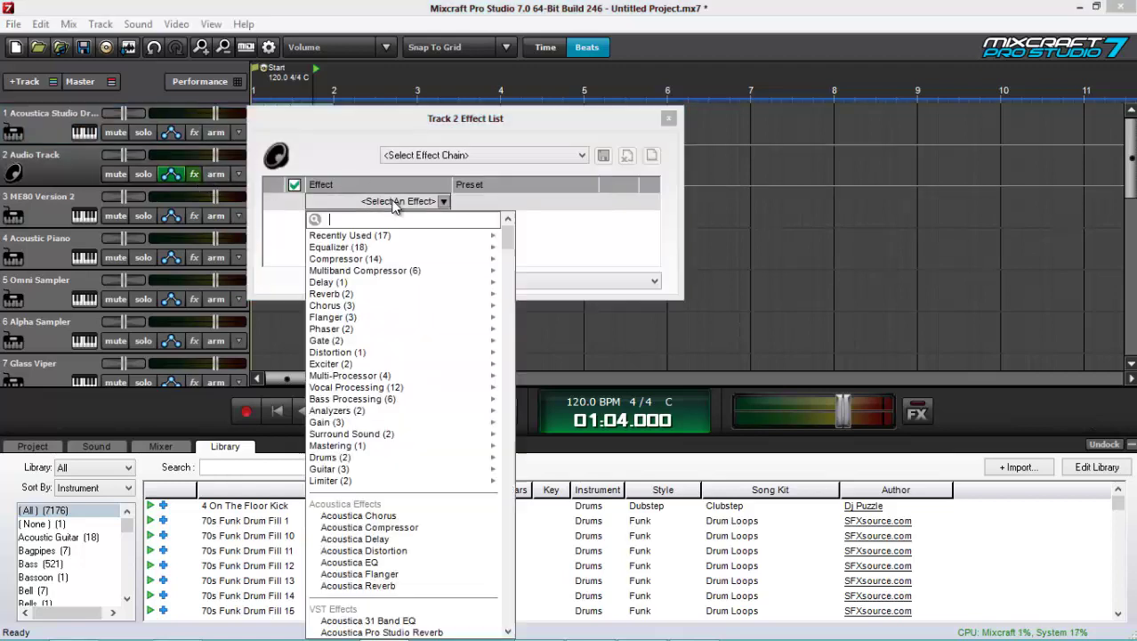
type("izoto")
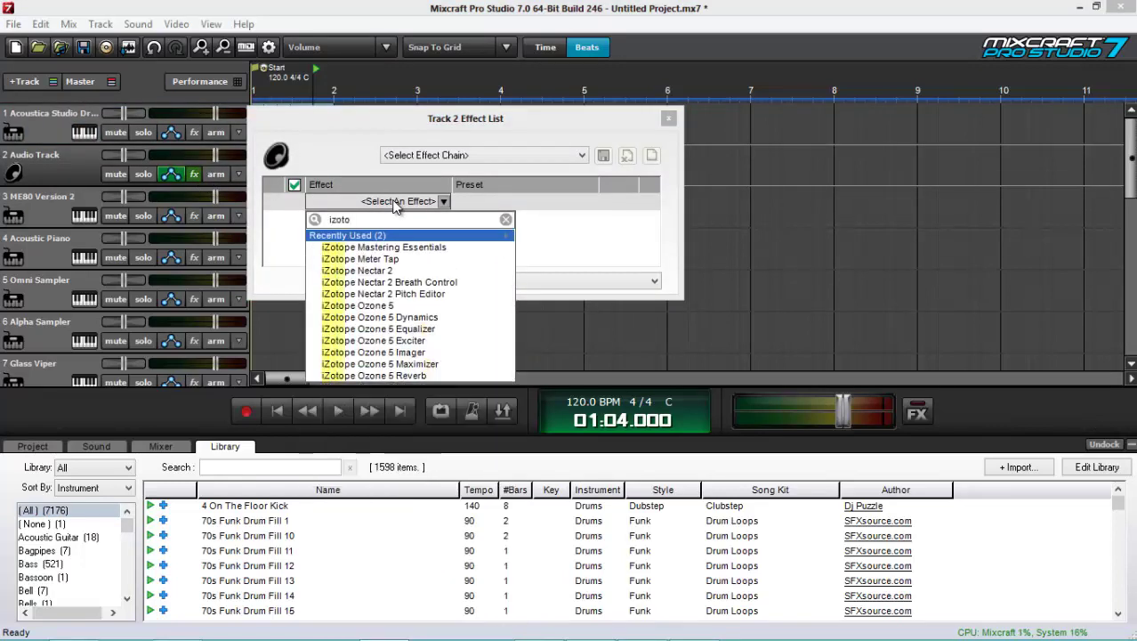
key("Down")
key("Return")
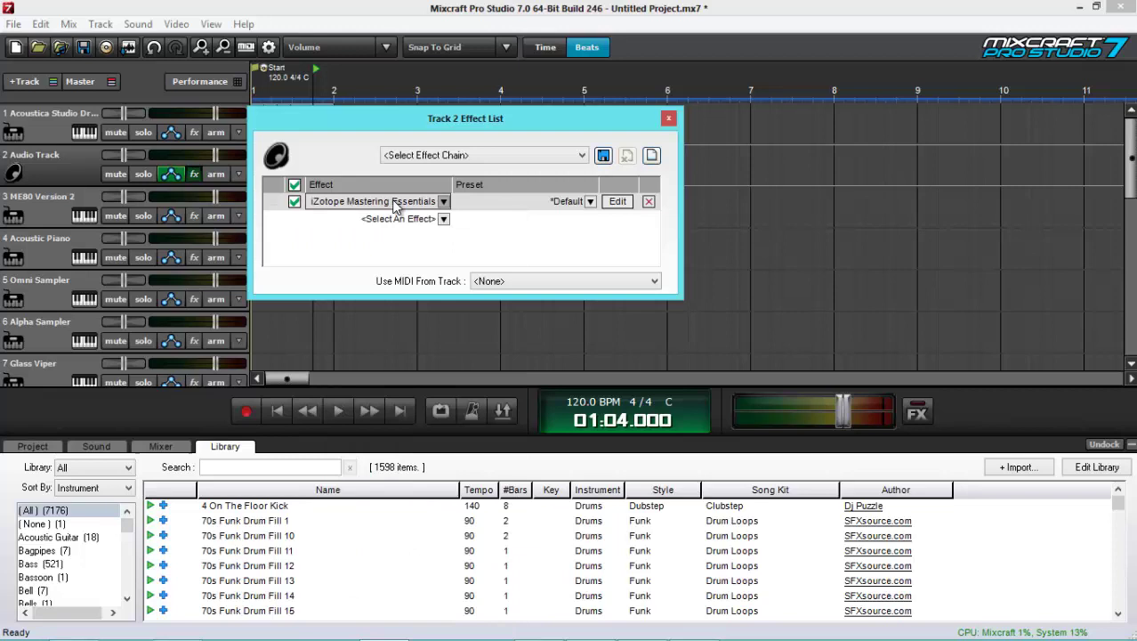
left_click(617, 202)
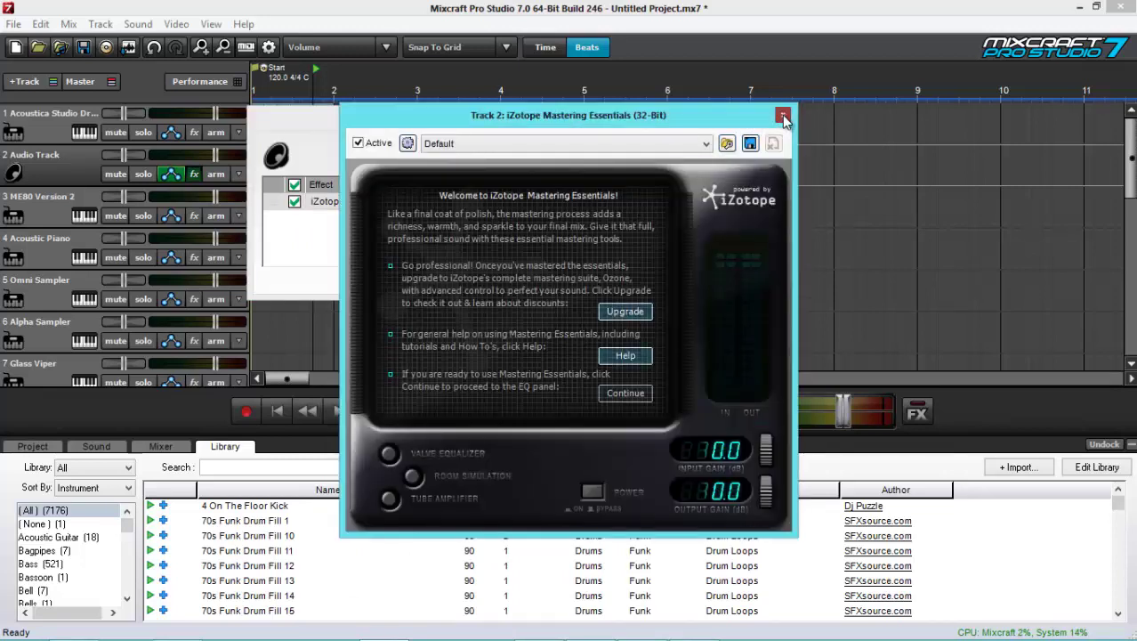
left_click(783, 116)
left_click(669, 118)
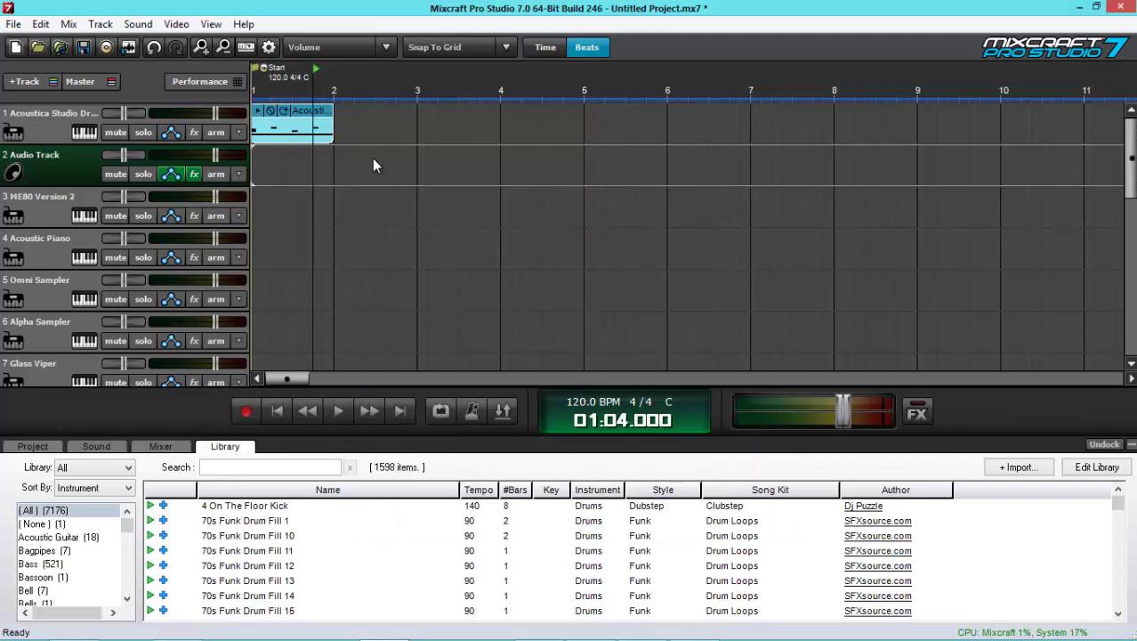
Step: Open Track 3's ME80 Version 2 editor, nudge and close it, then reopen it
left_click(85, 216)
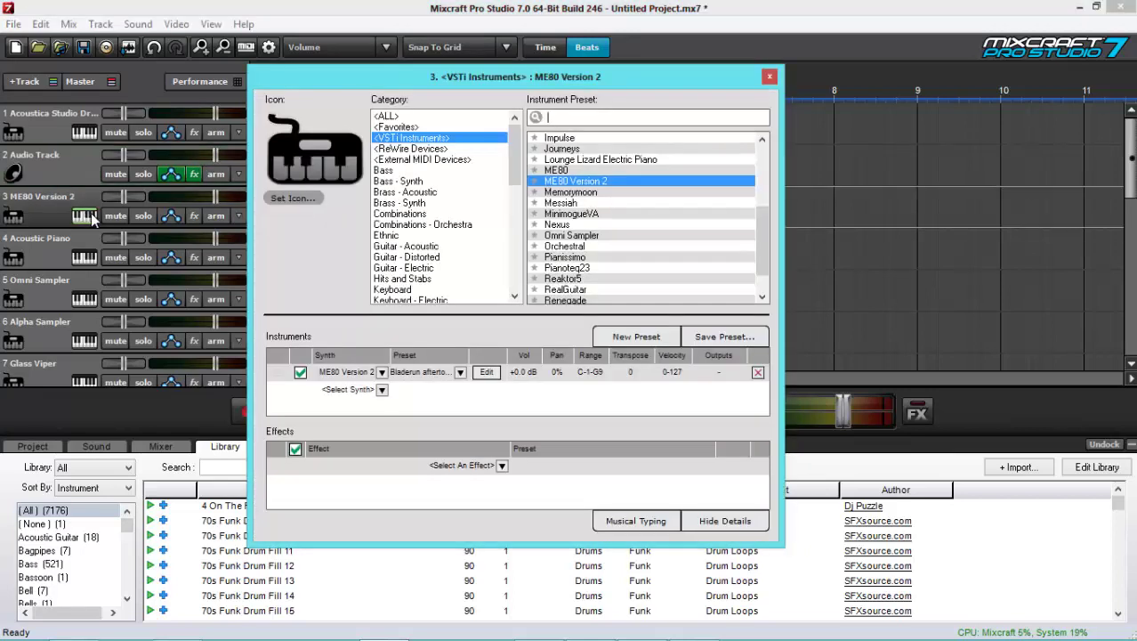
left_click(485, 371)
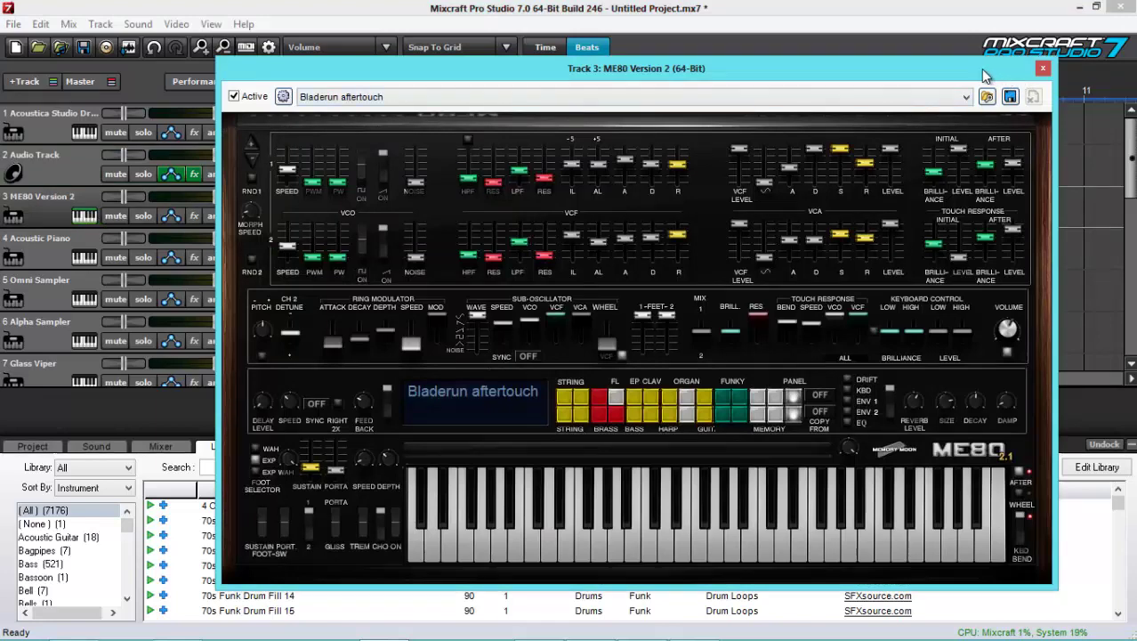
left_click_drag(980, 68, 930, 61)
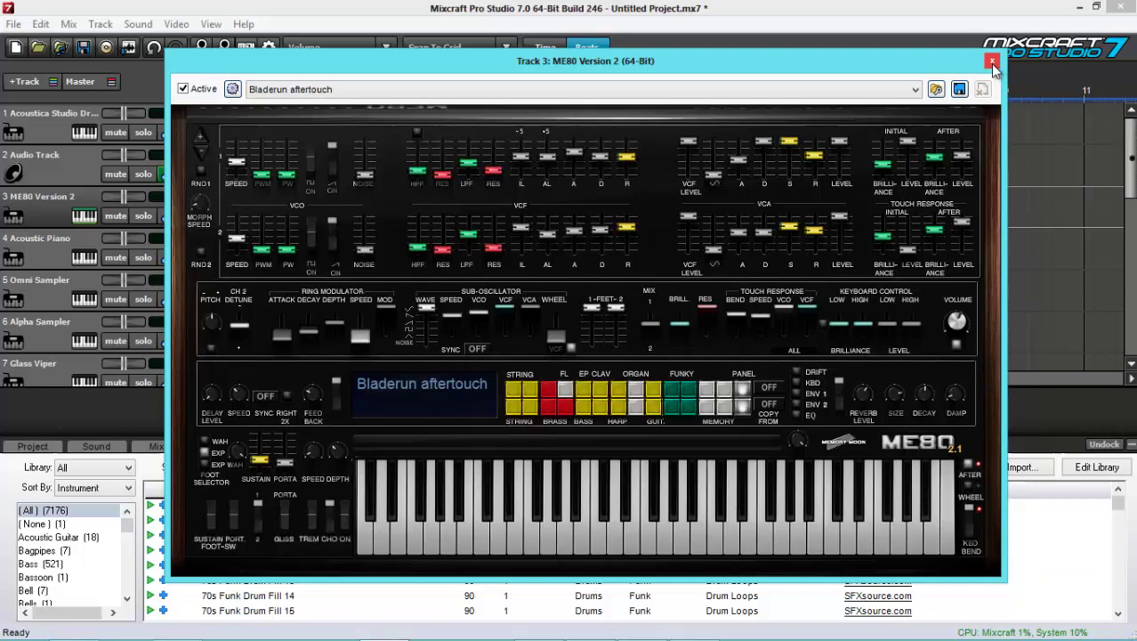
left_click(992, 63)
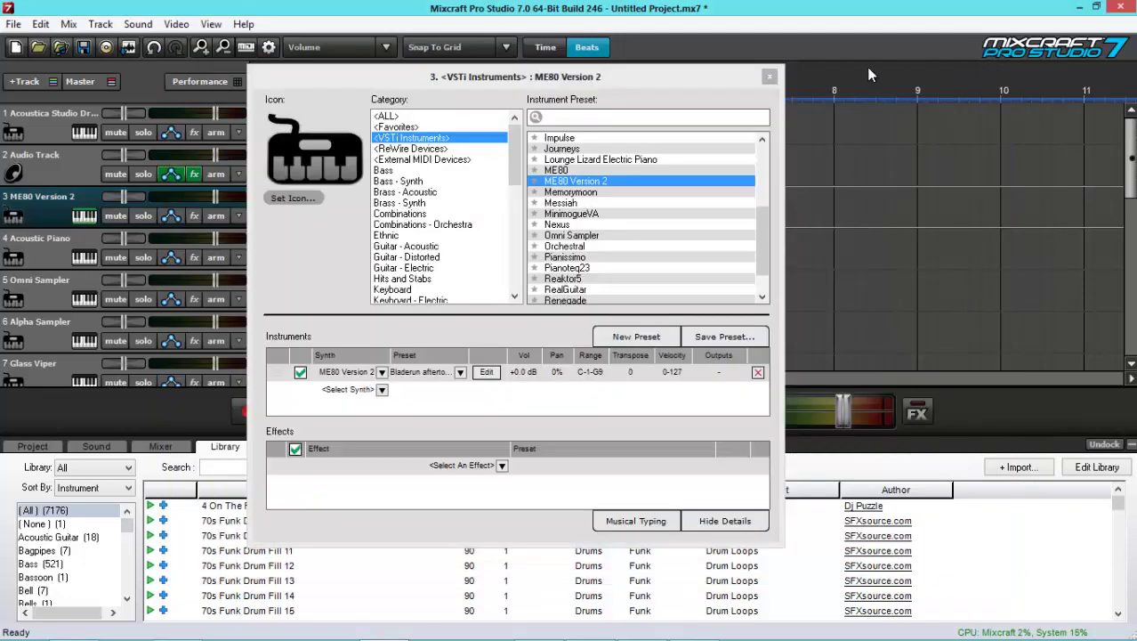
left_click(485, 373)
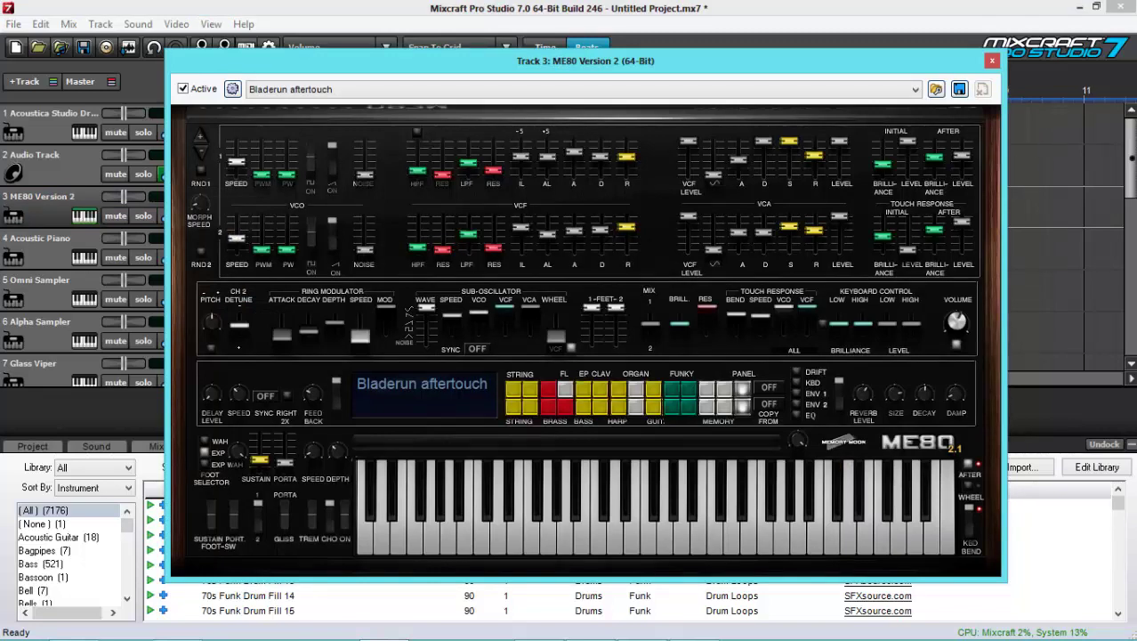
Step: Cascade the Glass Viper, Journeys, Renegade, Omni Sampler and Alpha Sampler panels over the ME80
left_click_drag(1068, 207, 596, 131)
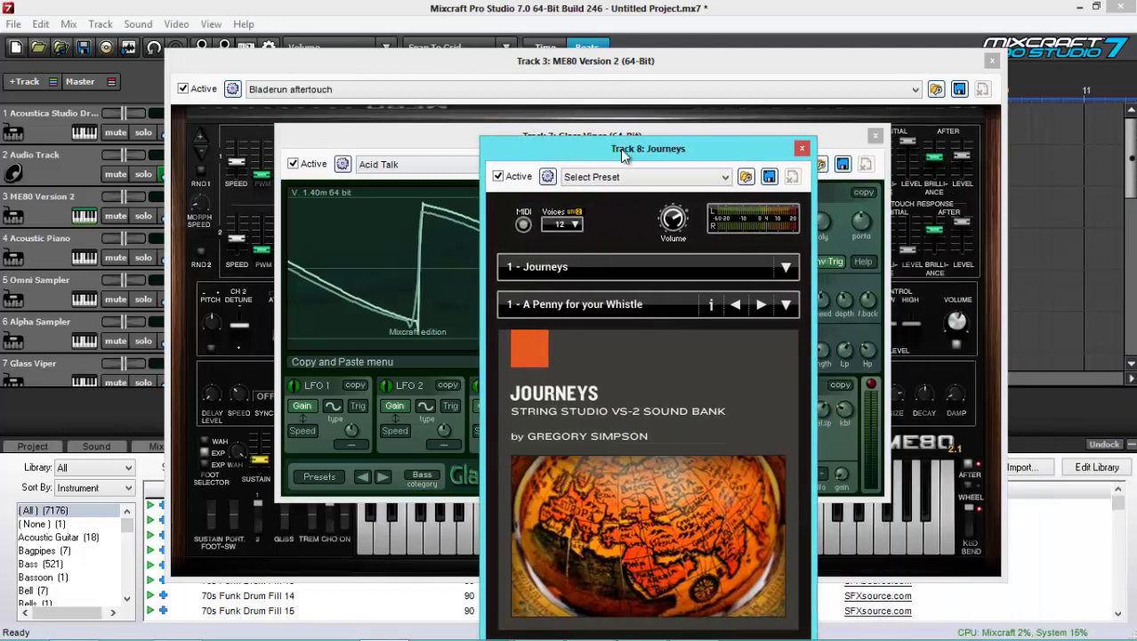
left_click_drag(639, 147, 548, 71)
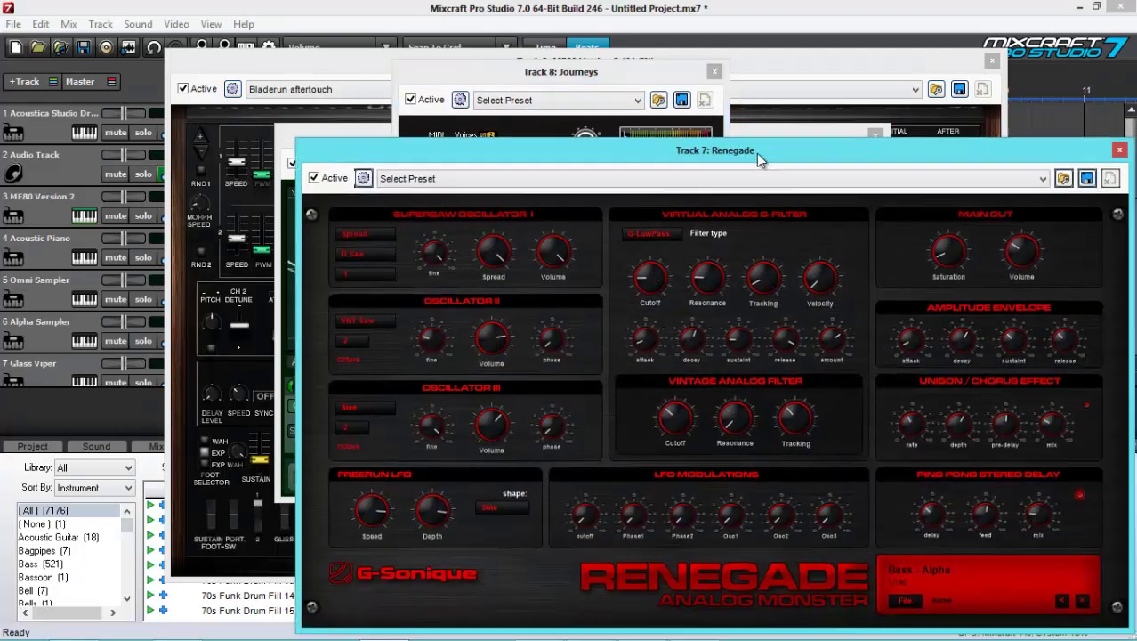
left_click_drag(757, 153, 700, 100)
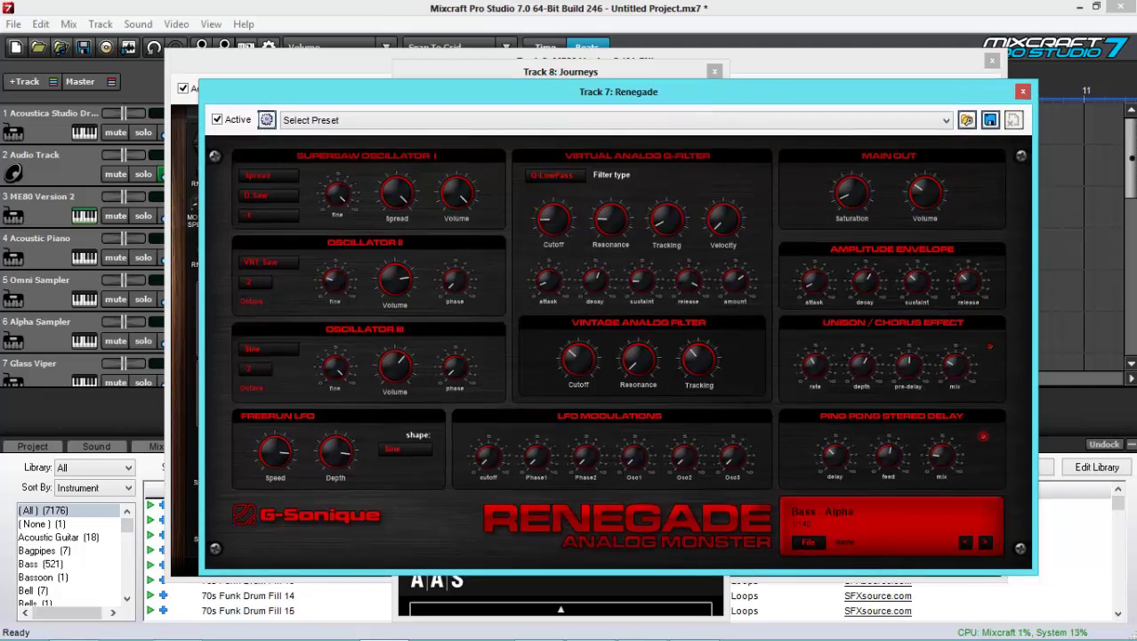
left_click_drag(929, 99, 679, 89)
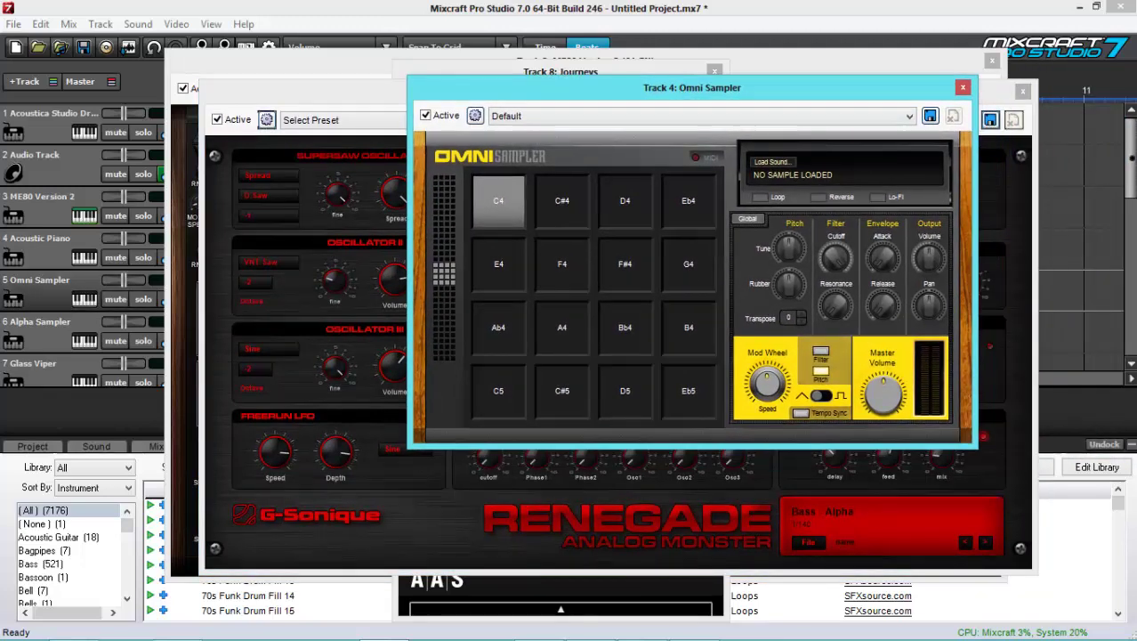
left_click_drag(1042, 117, 565, 114)
Step: Open Alpha Sampler's preset list, type random text, and move its panel to the far left
left_click(573, 135)
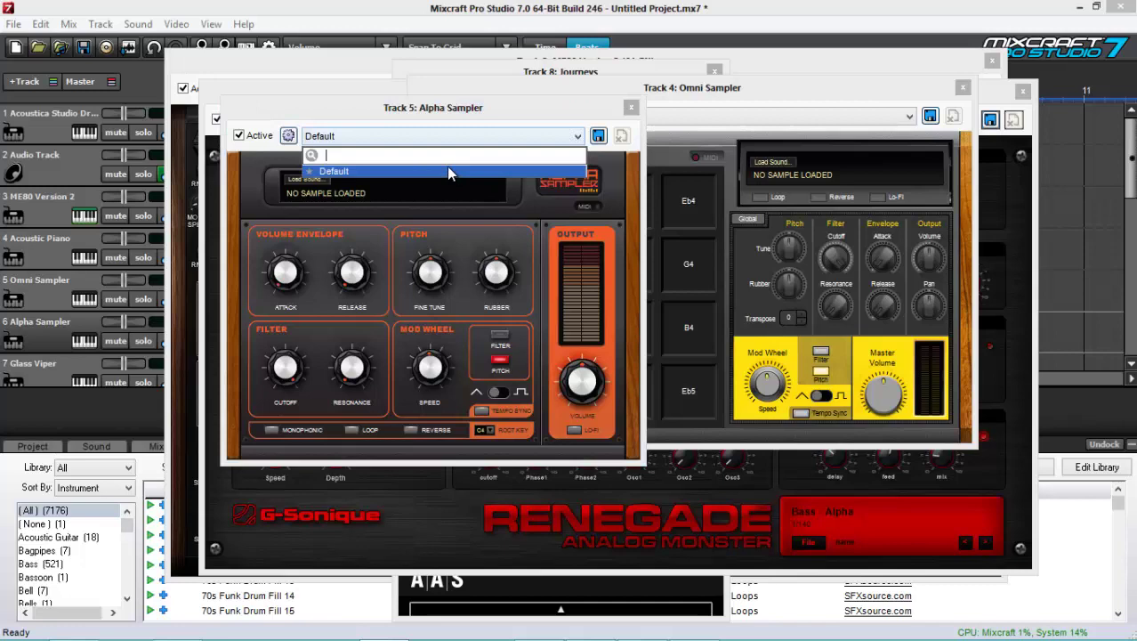
type("fgjkgjdfg")
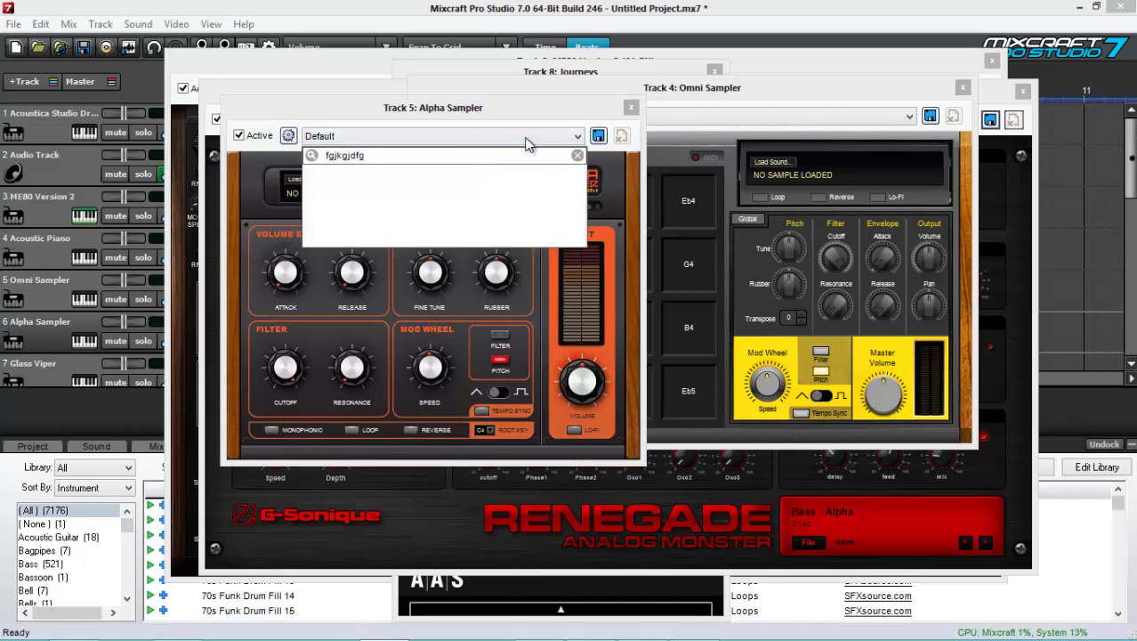
left_click_drag(543, 110, 400, 101)
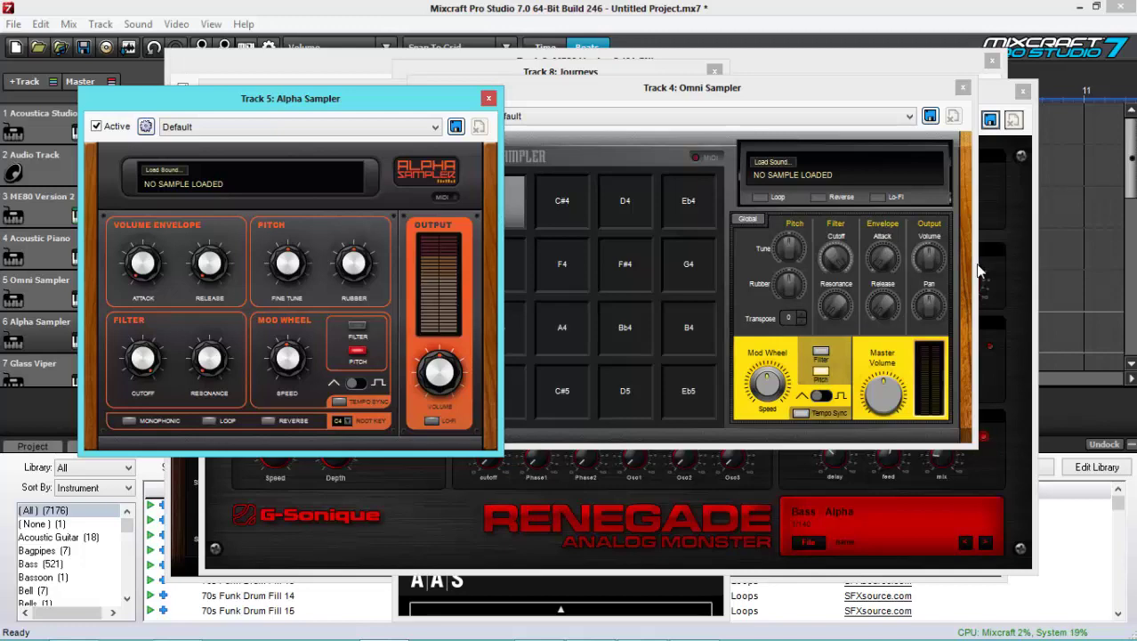
Step: Bring the Fusion Field panel forward and check its presets, keeping Church Ambience
left_click(1127, 159)
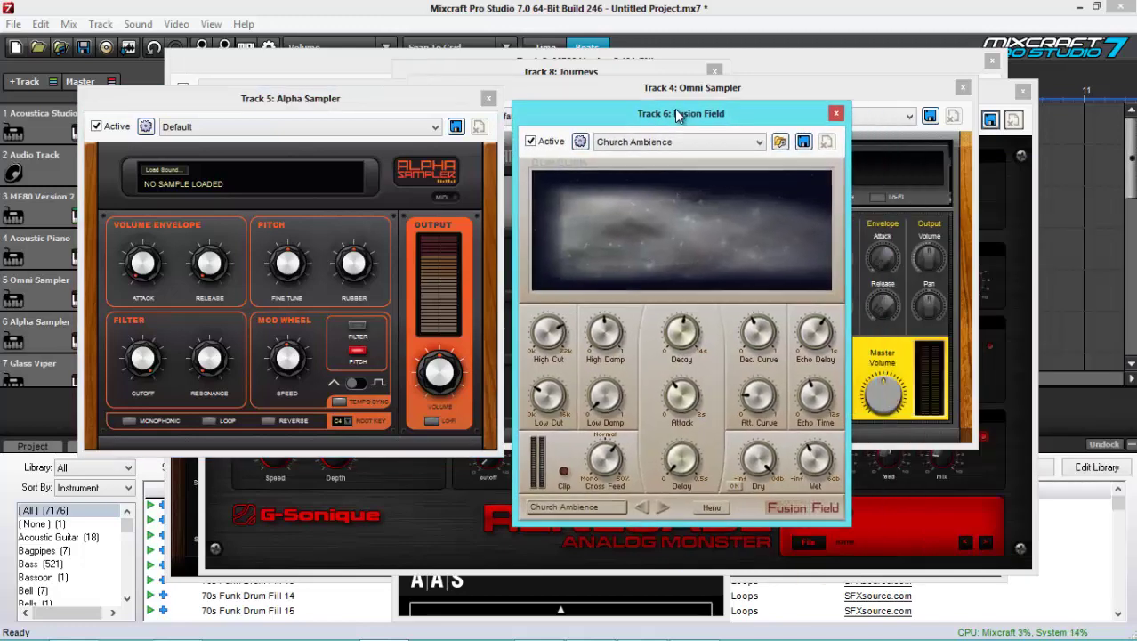
left_click(673, 126)
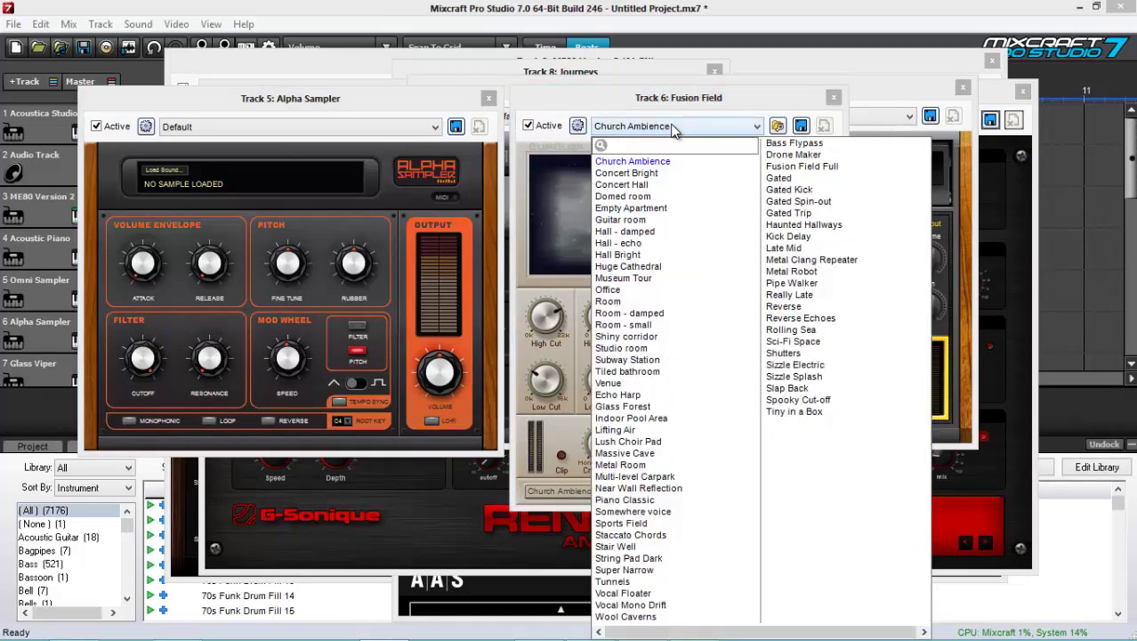
left_click(651, 129)
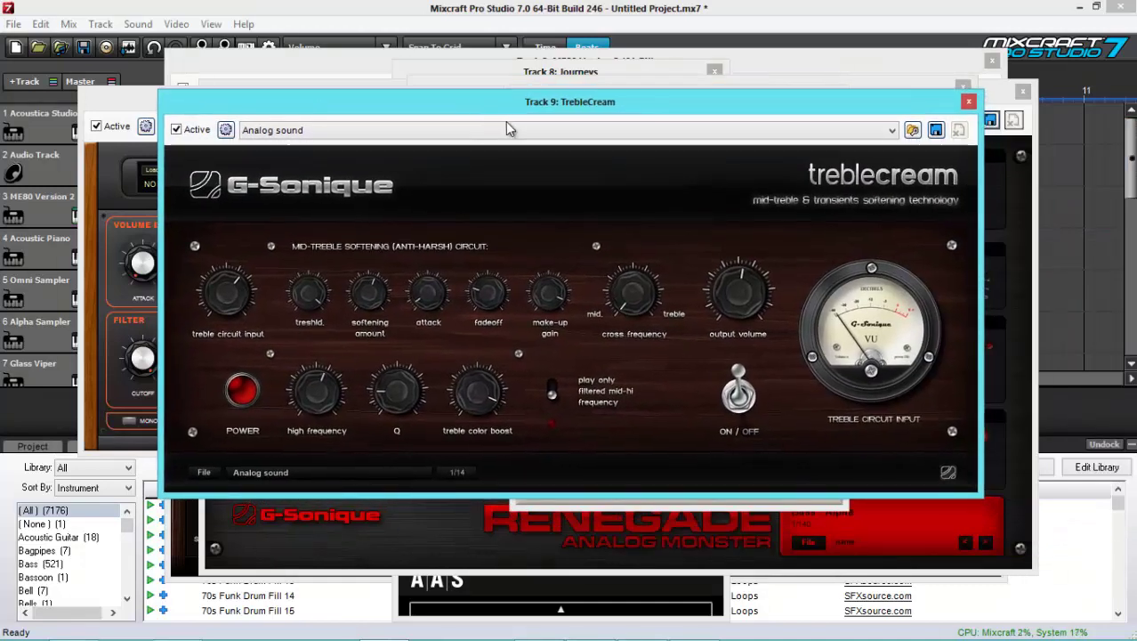
Step: Check the TrebleCream presets, keeping Analog sound, and place the TRW-1 Triode Warmer panel over it
left_click(507, 130)
left_click(505, 131)
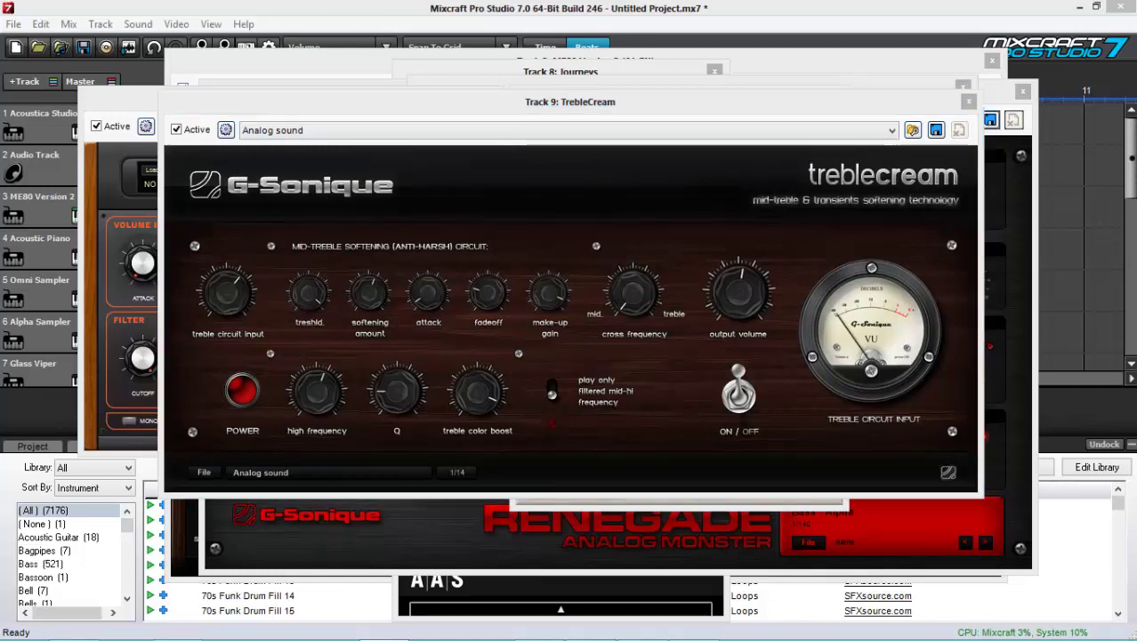
left_click_drag(791, 141, 620, 141)
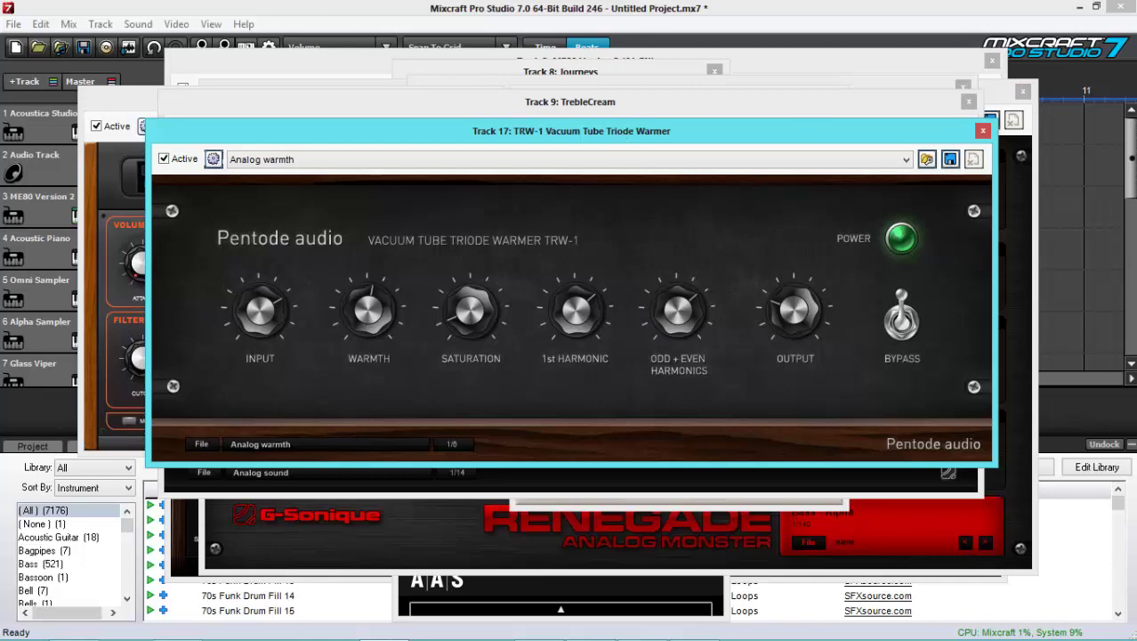
Step: Stack the VTC-1, POD4500, PSEQ-1, VBE-1 and Zener Limiter panels, each over the previous one
left_click_drag(938, 115, 699, 97)
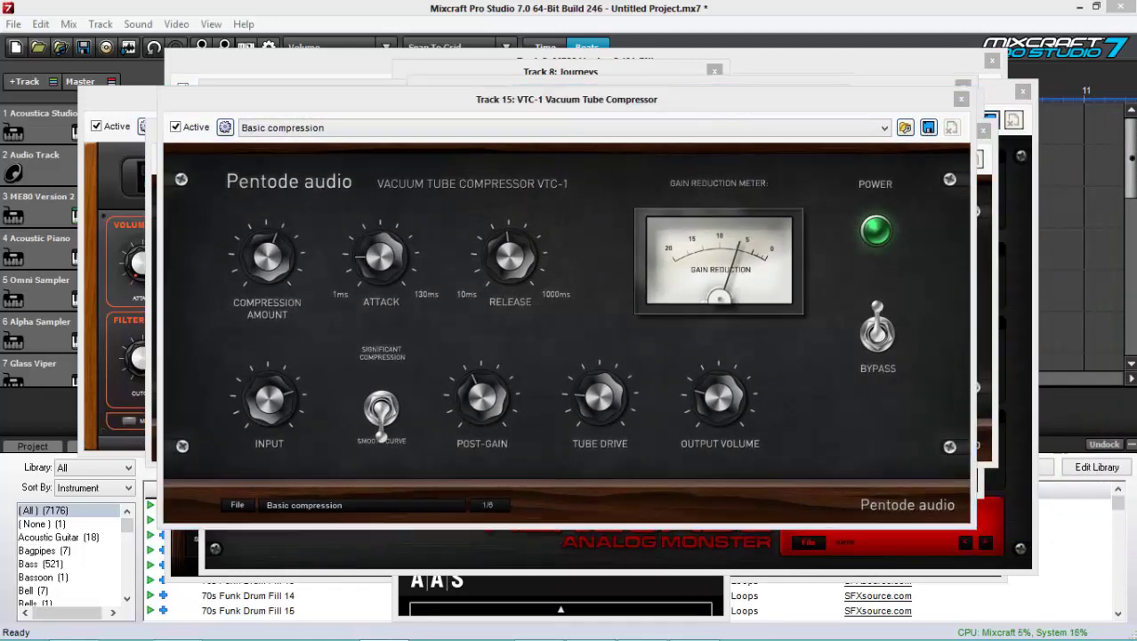
left_click_drag(1023, 101, 286, 89)
left_click_drag(602, 98, 601, 98)
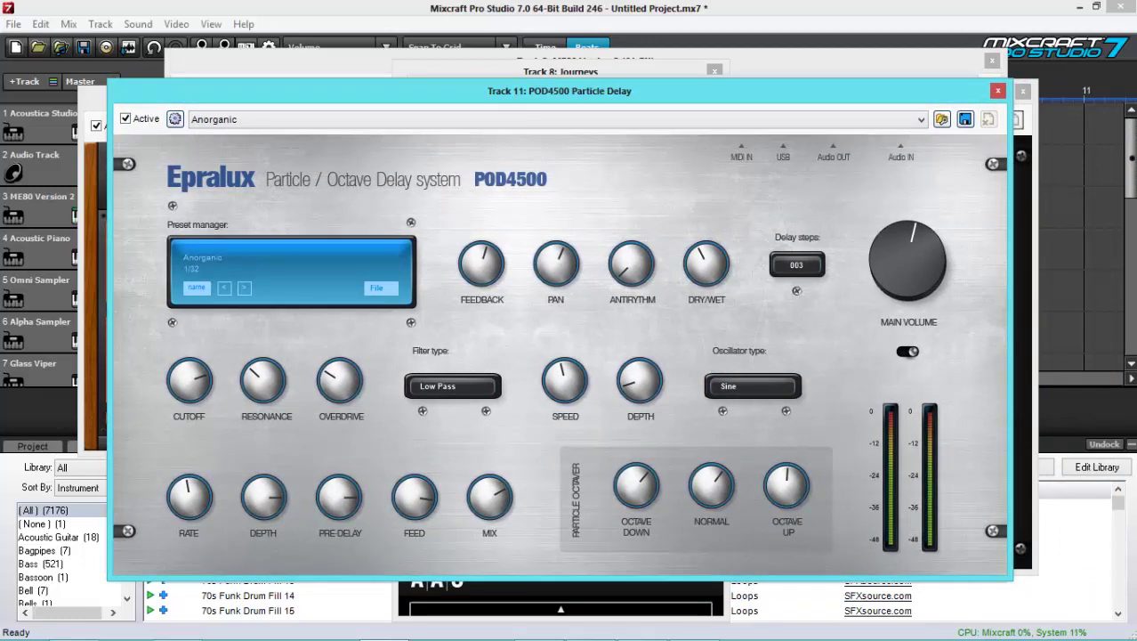
left_click_drag(1023, 86, 663, 80)
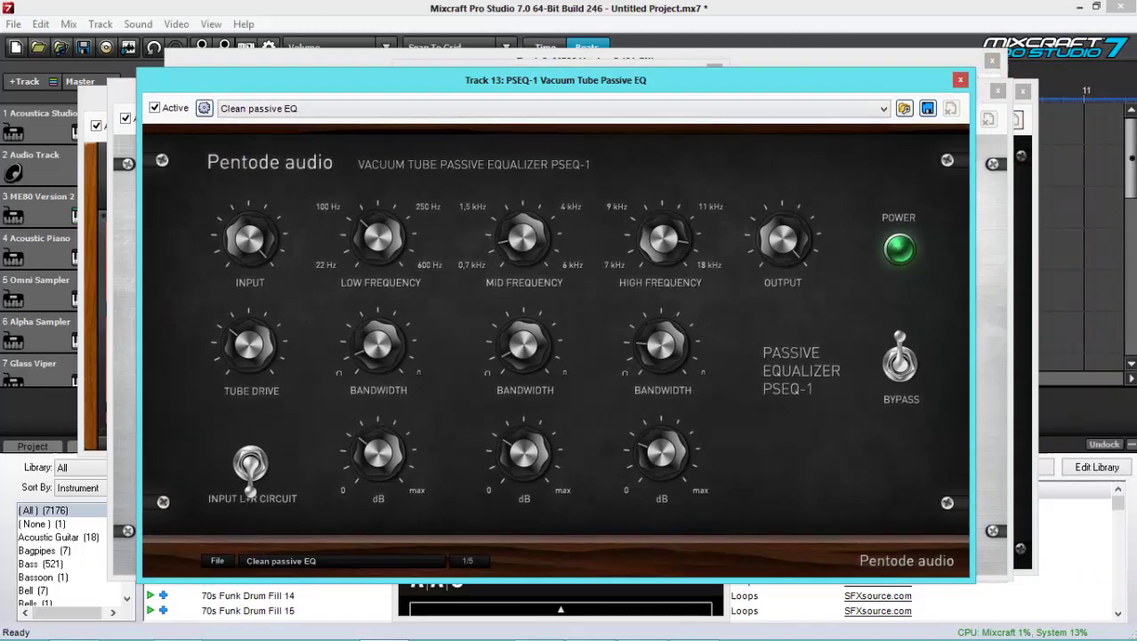
left_click_drag(950, 98, 620, 135)
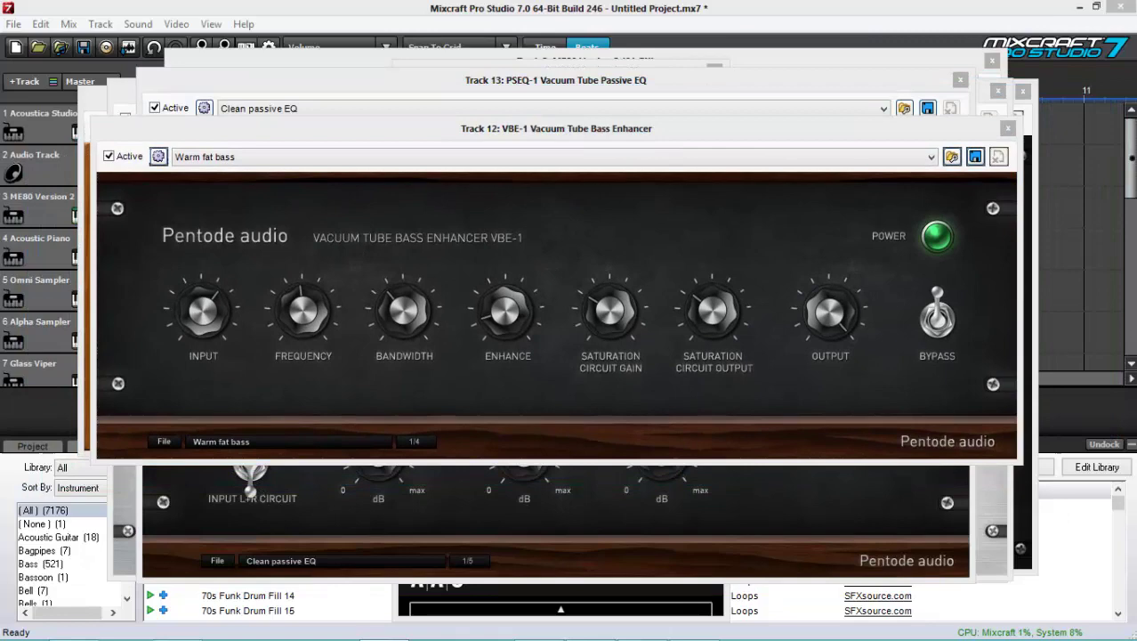
left_click_drag(978, 36, 722, 118)
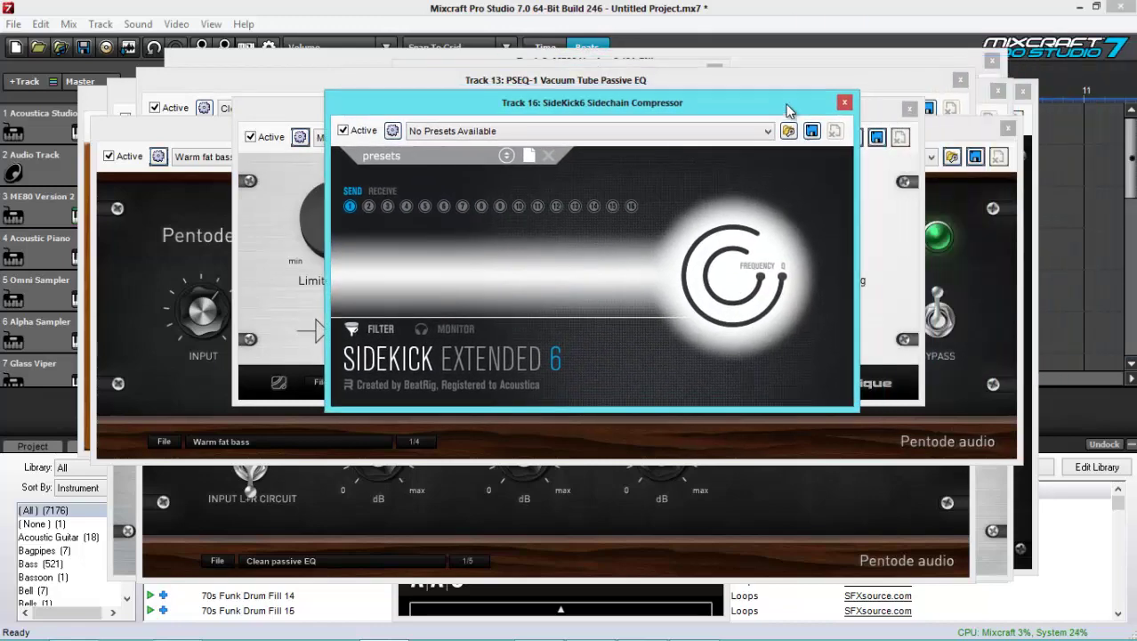
Step: Lower the SideKick6 Sidechain Compressor panel so the Zener Limiter title shows above it
left_click_drag(784, 106, 786, 152)
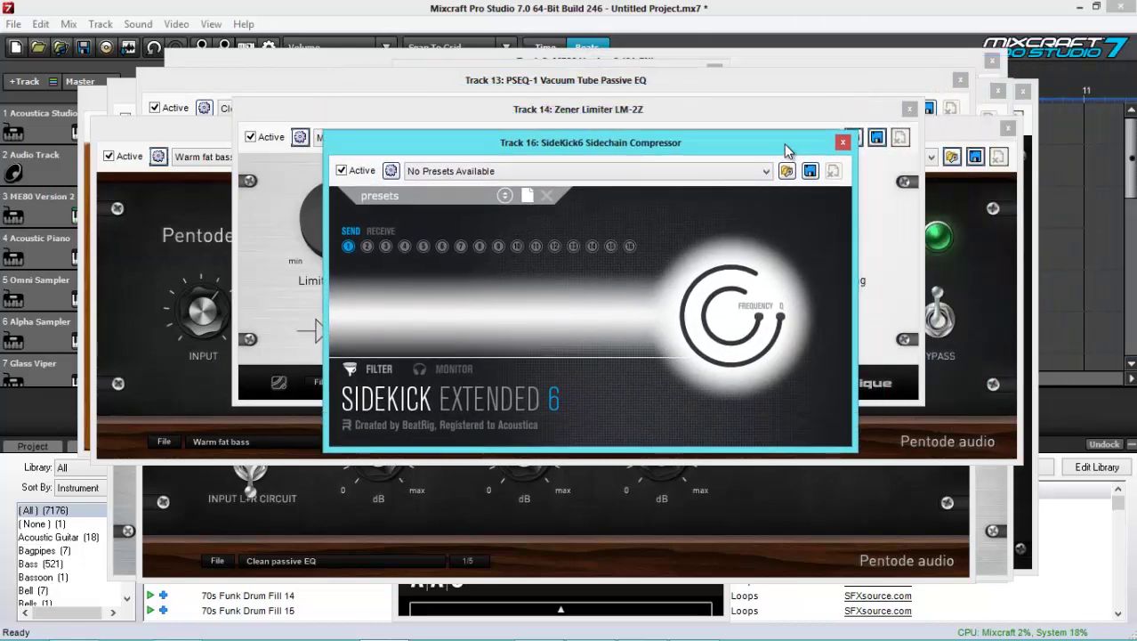